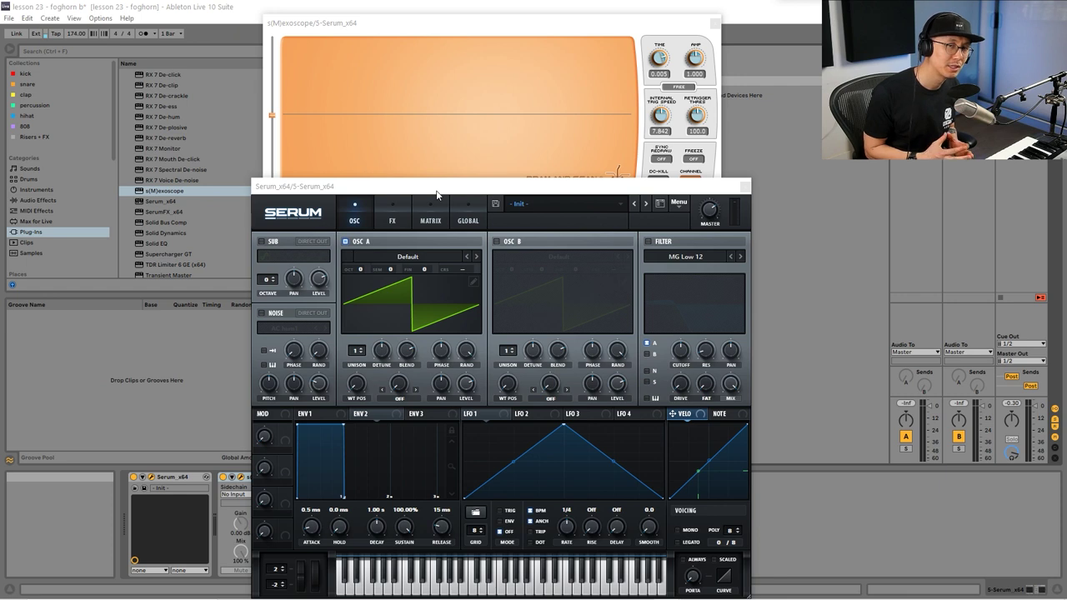
# Load the Analog > PWM DS wavetable into Serum's oscillator A.
pyautogui.click(437, 190)
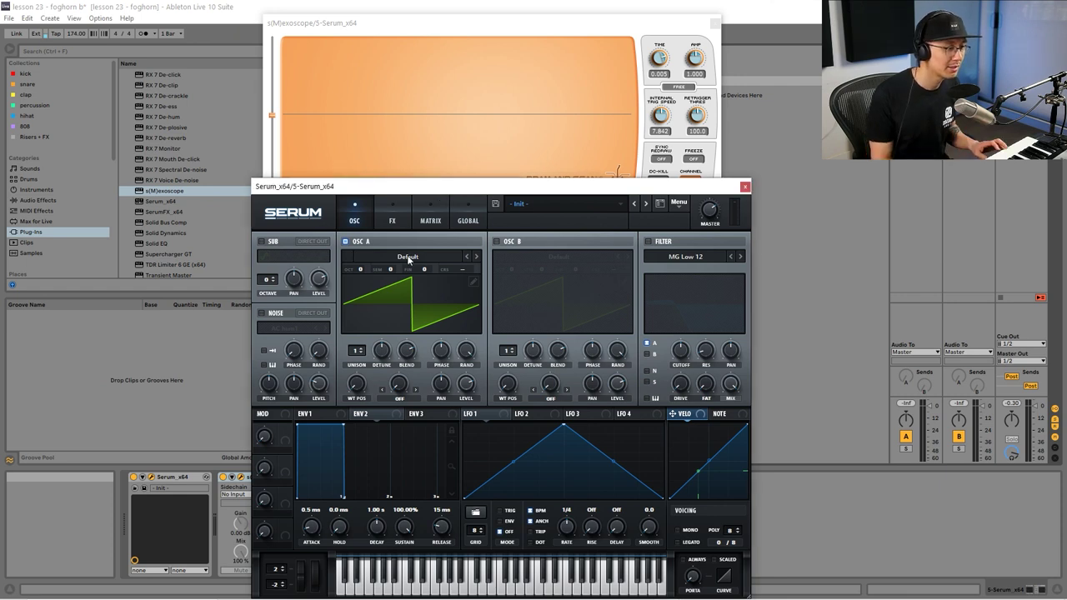
pyautogui.click(409, 258)
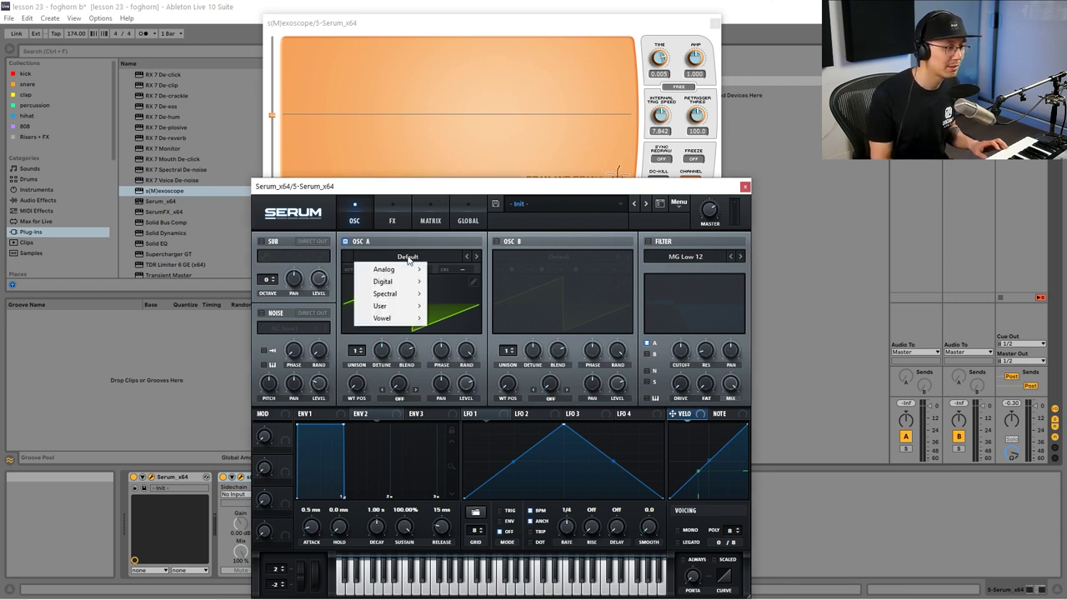
pyautogui.moveTo(405, 273)
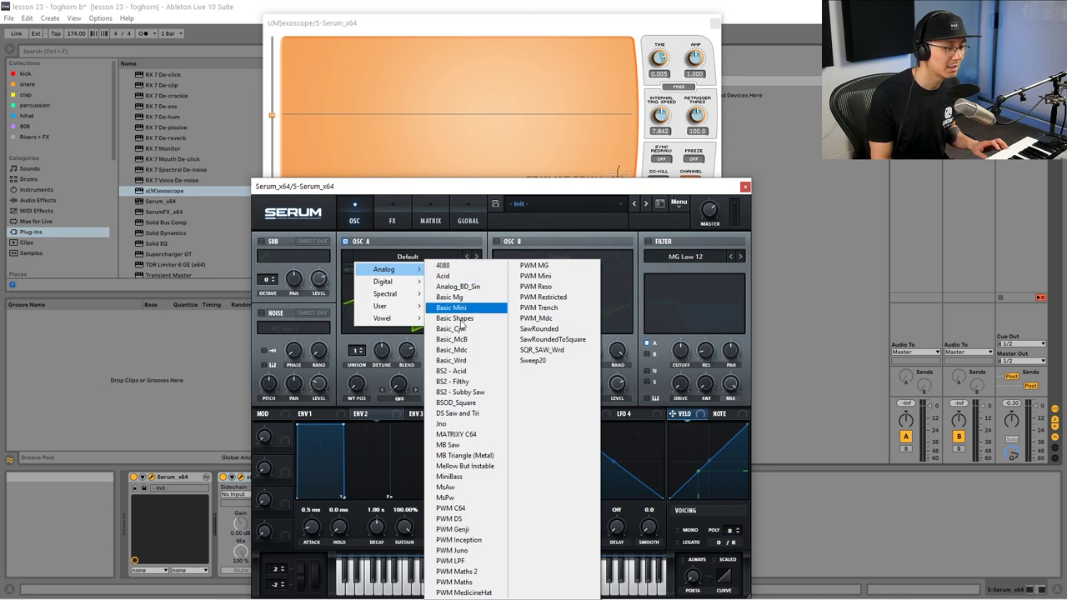
pyautogui.click(450, 520)
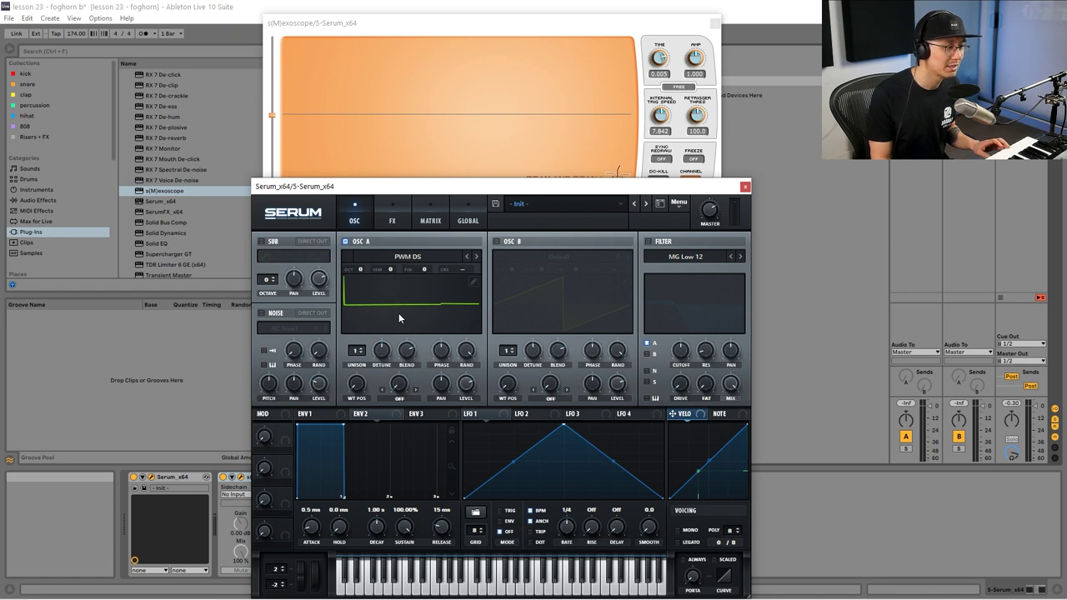
# Move oscillator A's wavetable position to frame 49 and switch on oscillator B.
pyautogui.click(399, 304)
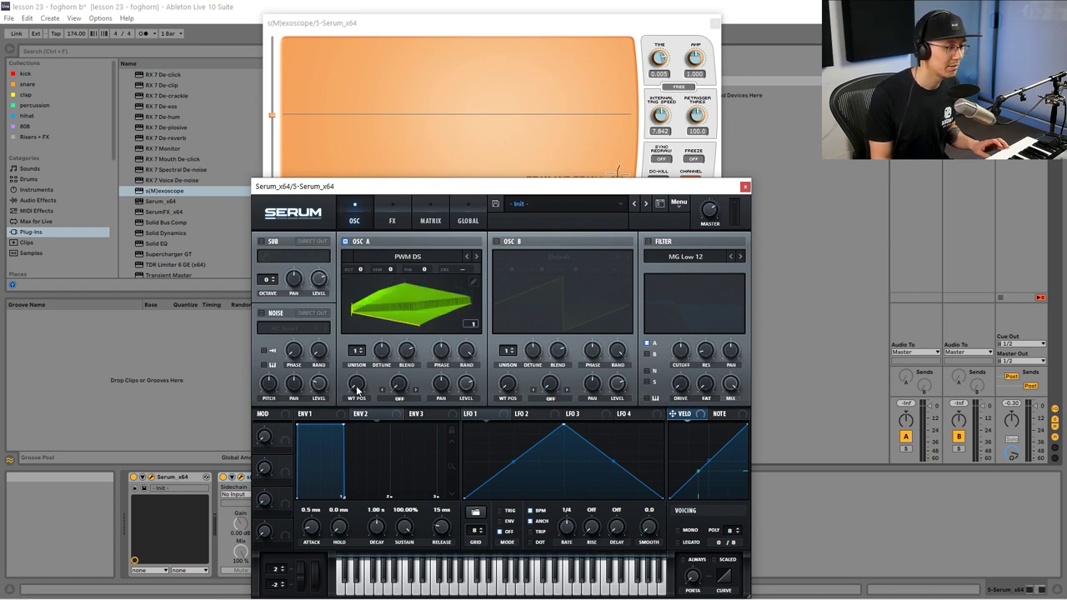
pyautogui.moveTo(356, 390); pyautogui.dragTo(356, 333)
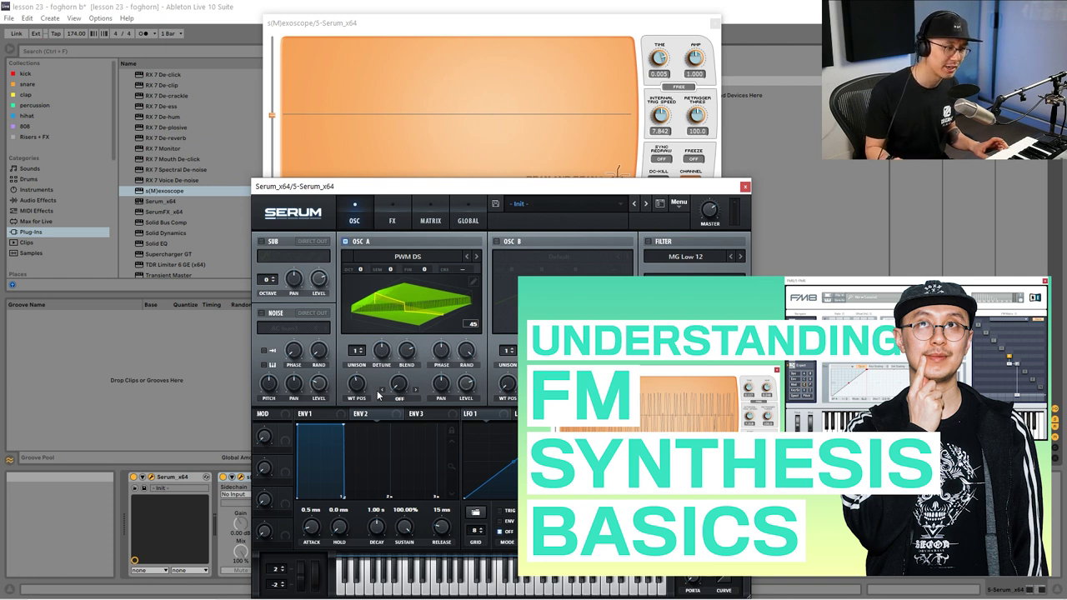
pyautogui.click(496, 242)
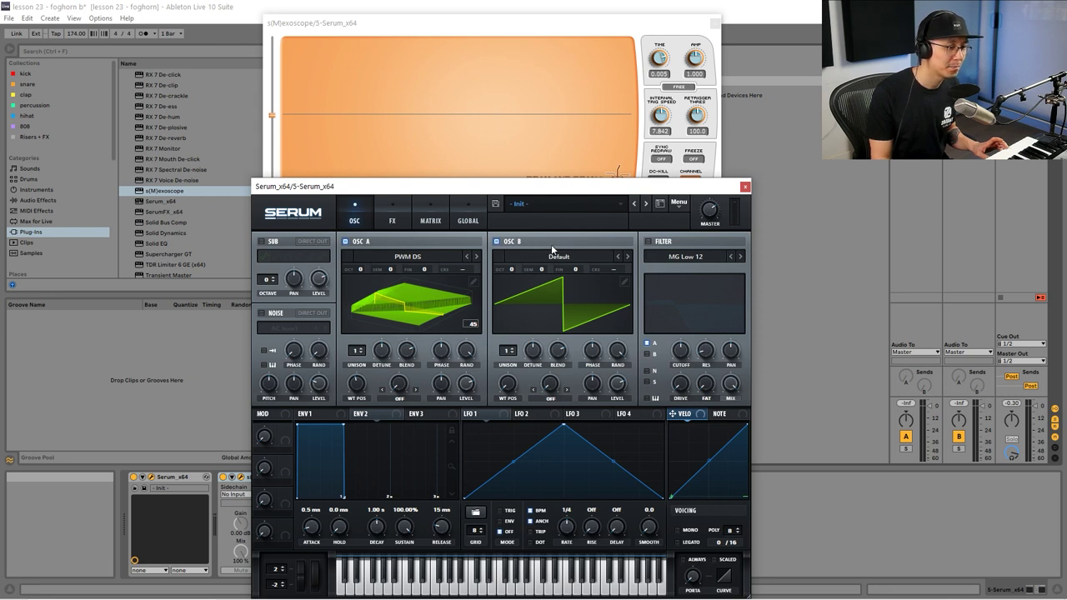
# Load the Analog_BD_Sin wavetable into oscillator B.
pyautogui.moveTo(619, 381)
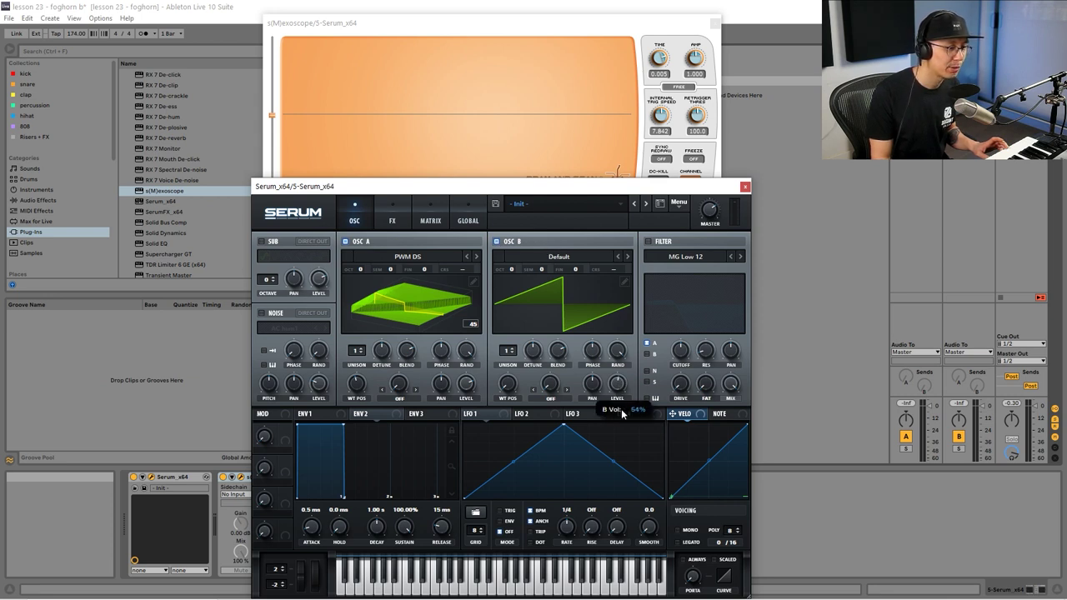
pyautogui.click(557, 260)
pyautogui.moveTo(538, 270)
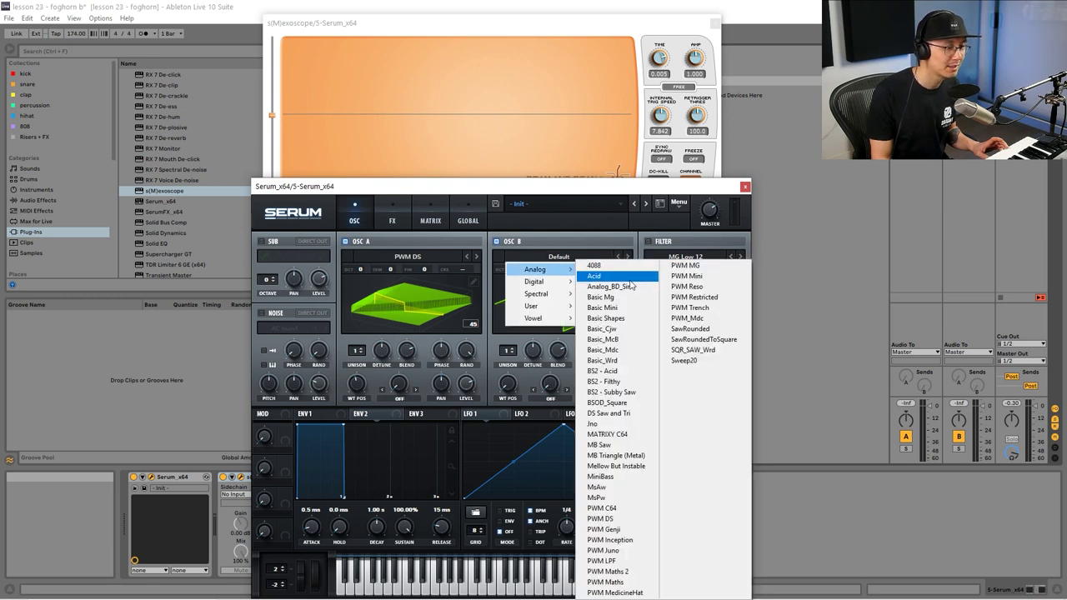
pyautogui.click(613, 286)
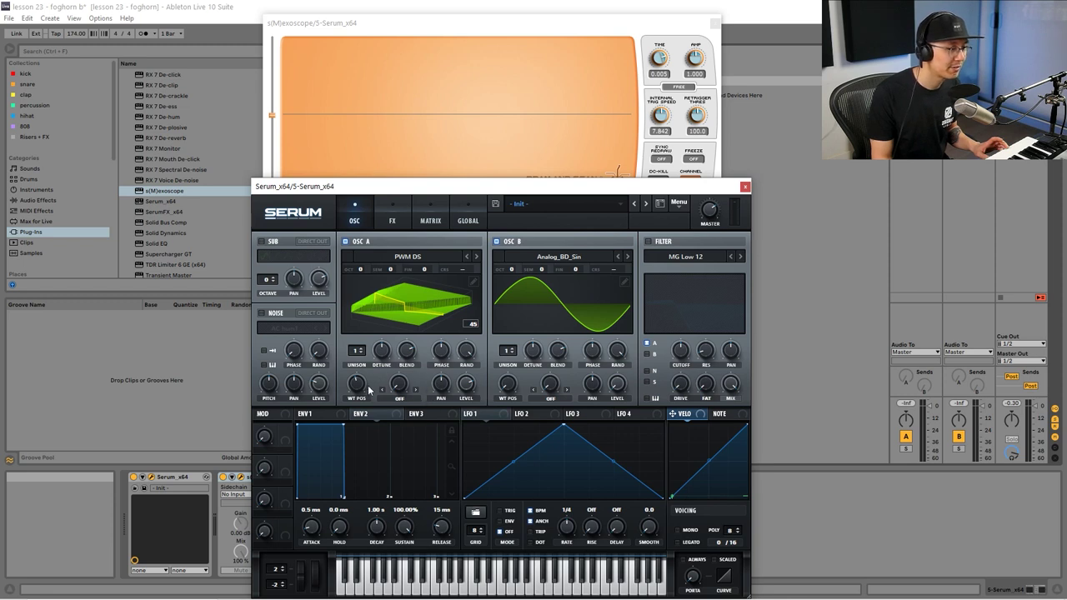
# Set oscillator A's warp to FM (from B) at 34%, with oscillator B three octaves up.
pyautogui.click(402, 400)
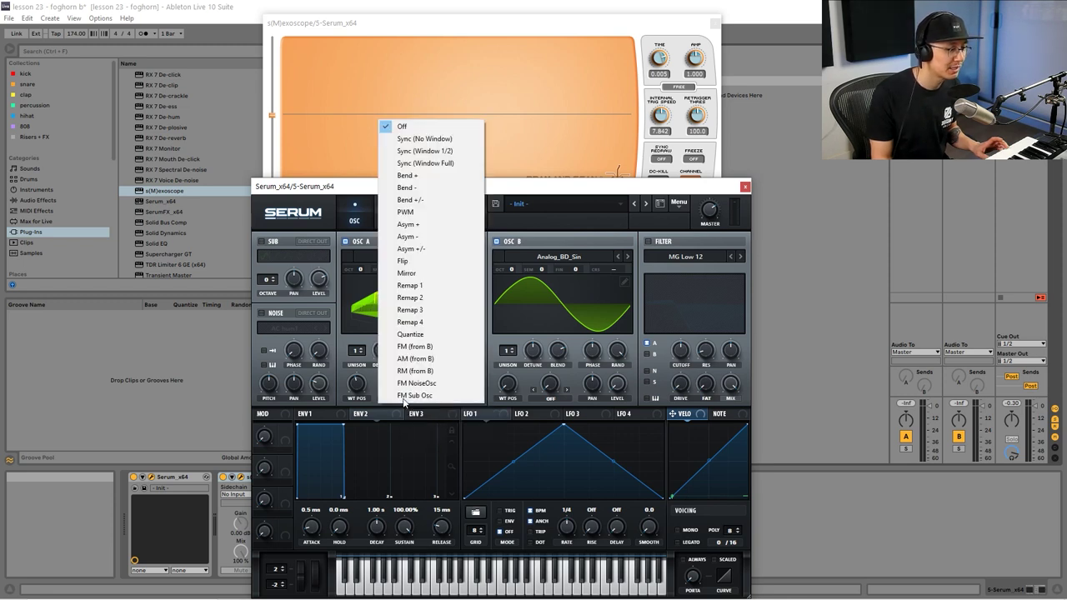
pyautogui.click(413, 347)
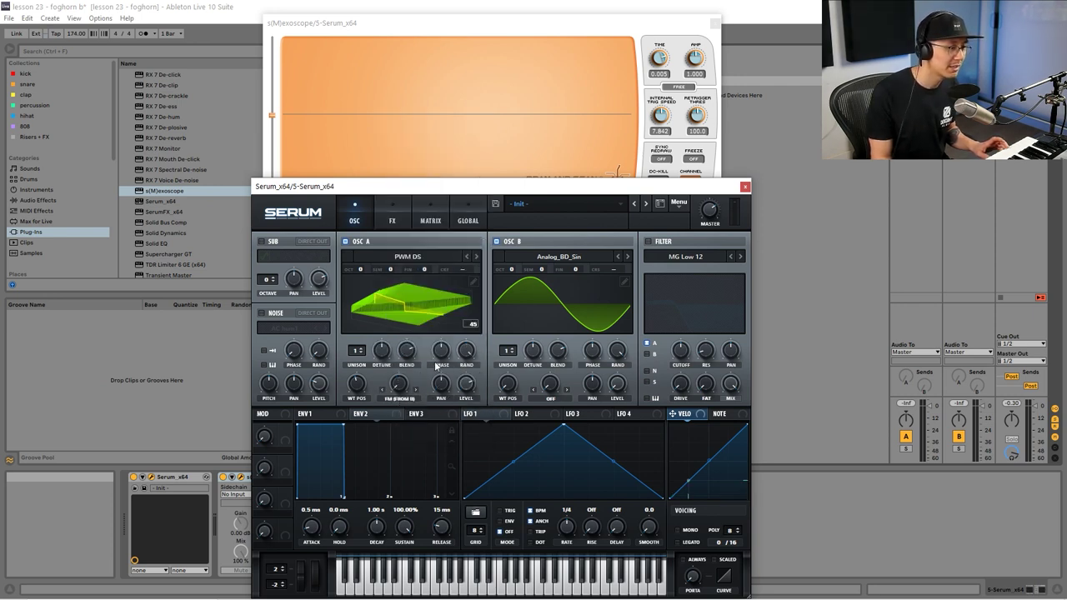
pyautogui.moveTo(512, 272); pyautogui.dragTo(515, 222)
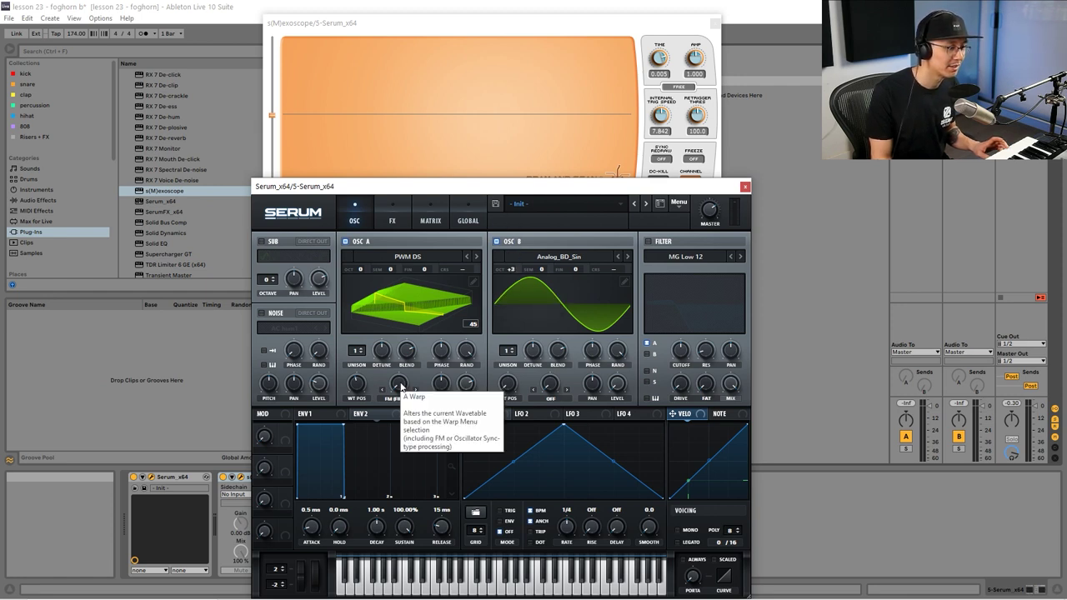
pyautogui.moveTo(400, 385); pyautogui.dragTo(398, 340)
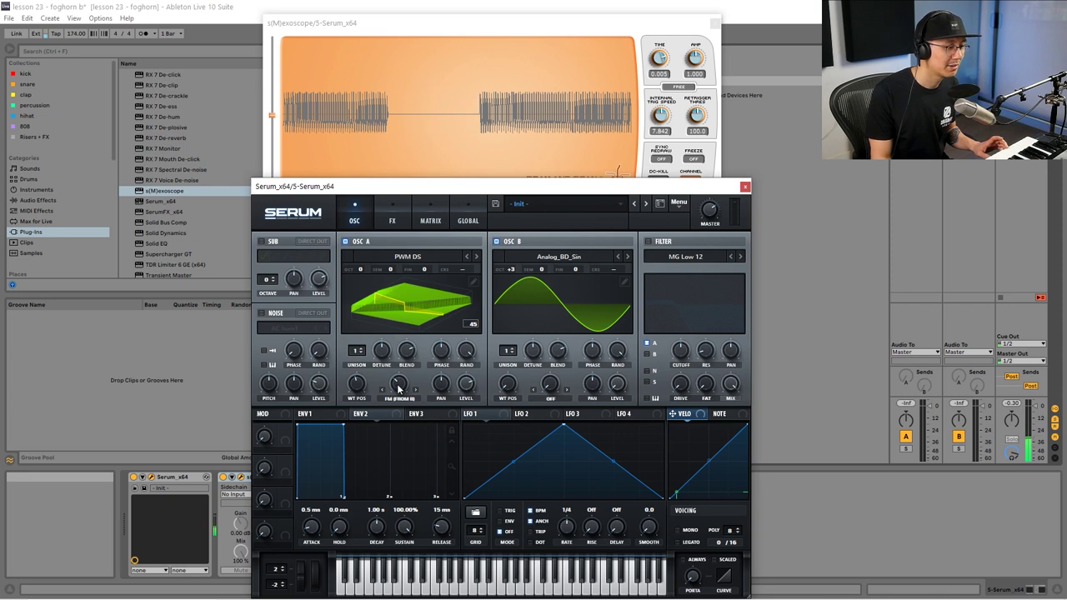
pyautogui.moveTo(400, 387)
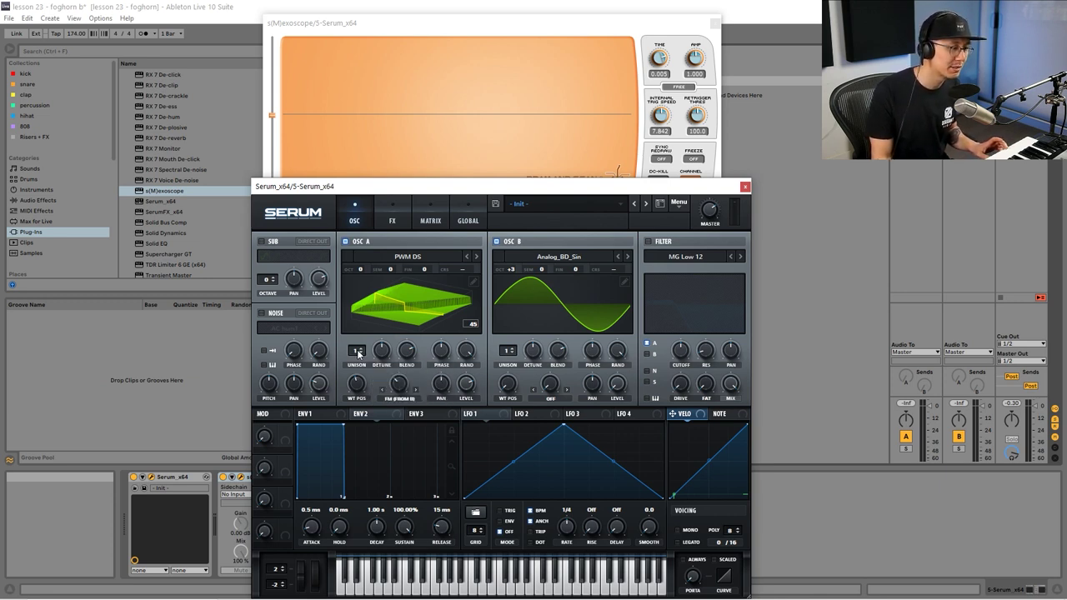
# Give oscillator A 7 unison voices with blend 74 and detune around 0.20.
pyautogui.moveTo(358, 351); pyautogui.dragTo(355, 289)
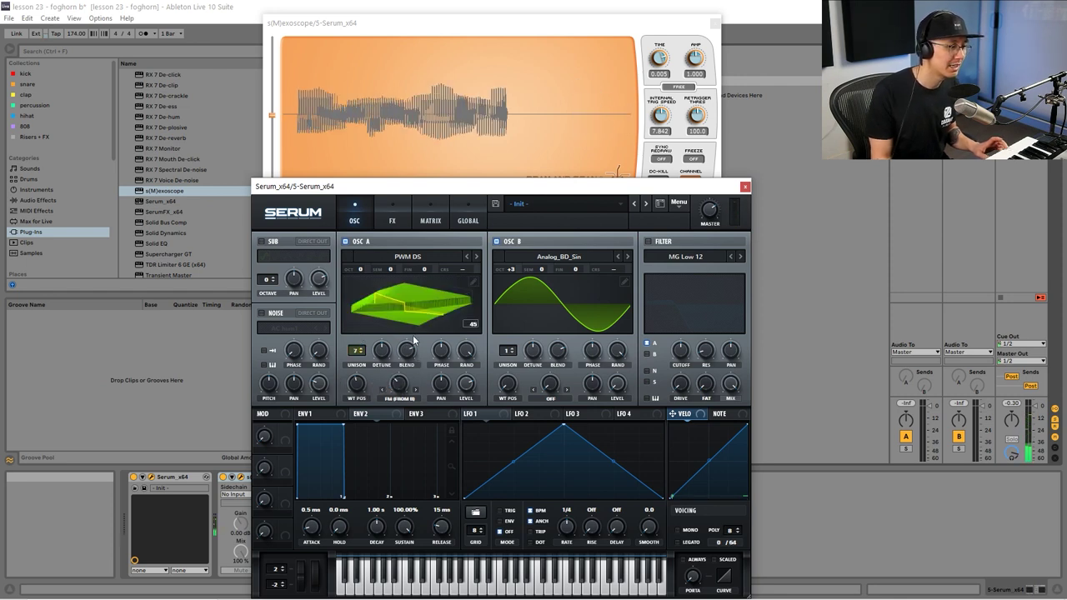
pyautogui.moveTo(410, 353); pyautogui.dragTo(382, 349)
pyautogui.click(385, 354)
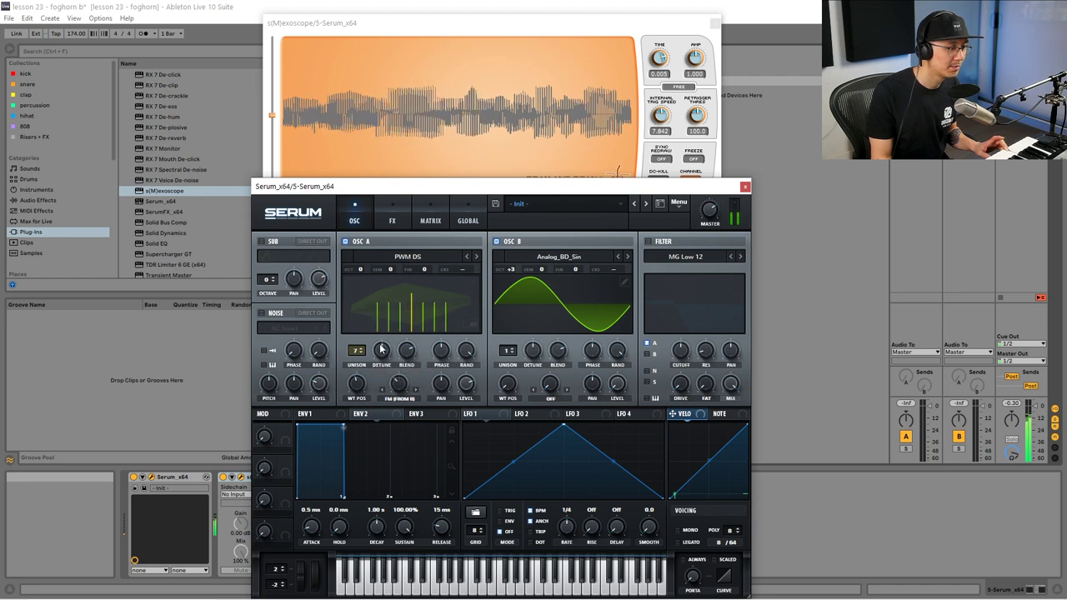
# Enable Serum's filter as Normal > Low 24 and nudge its cutoff up slightly.
pyautogui.click(648, 242)
pyautogui.click(686, 256)
pyautogui.moveTo(708, 271)
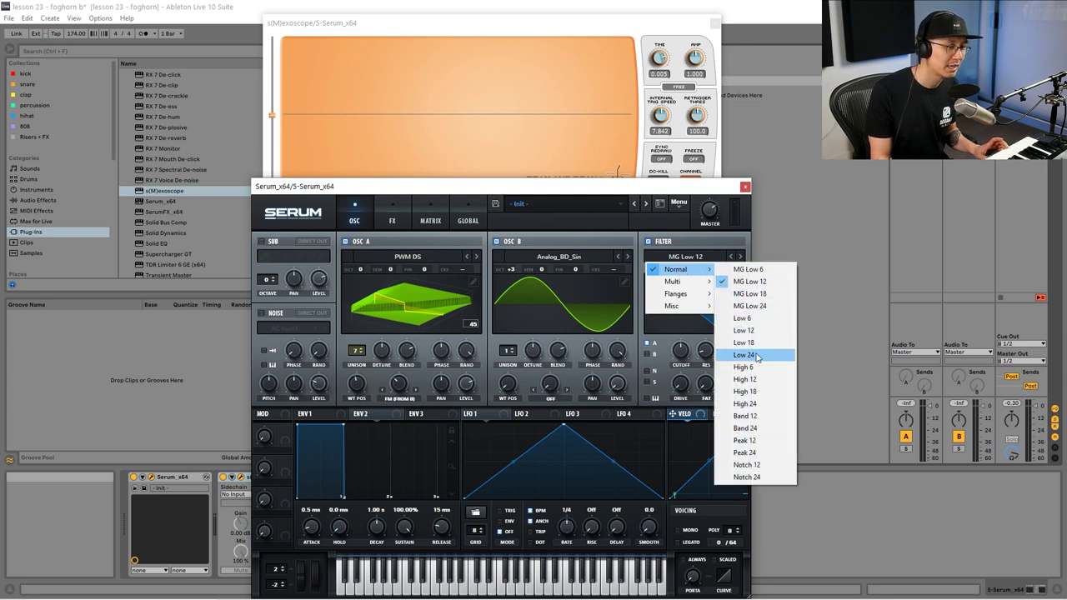
pyautogui.click(757, 355)
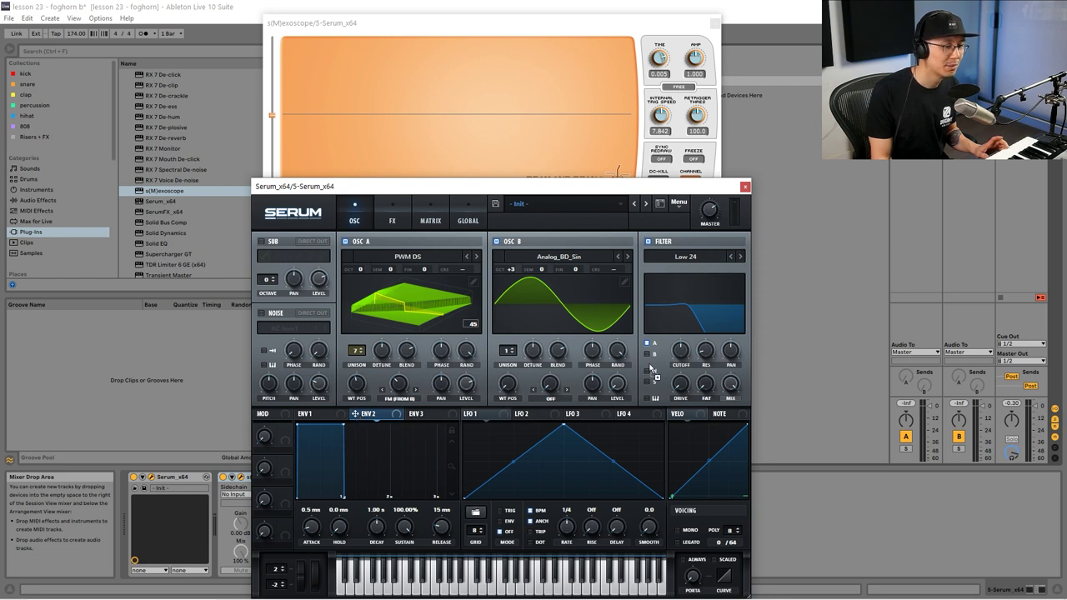
pyautogui.moveTo(681, 351); pyautogui.dragTo(681, 349)
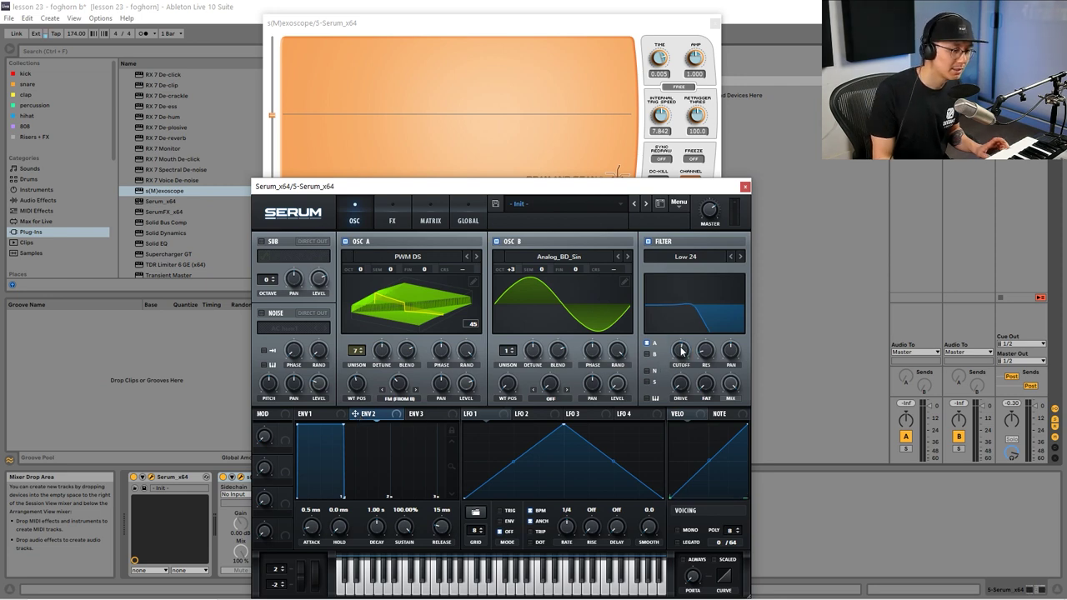
pyautogui.click(684, 352)
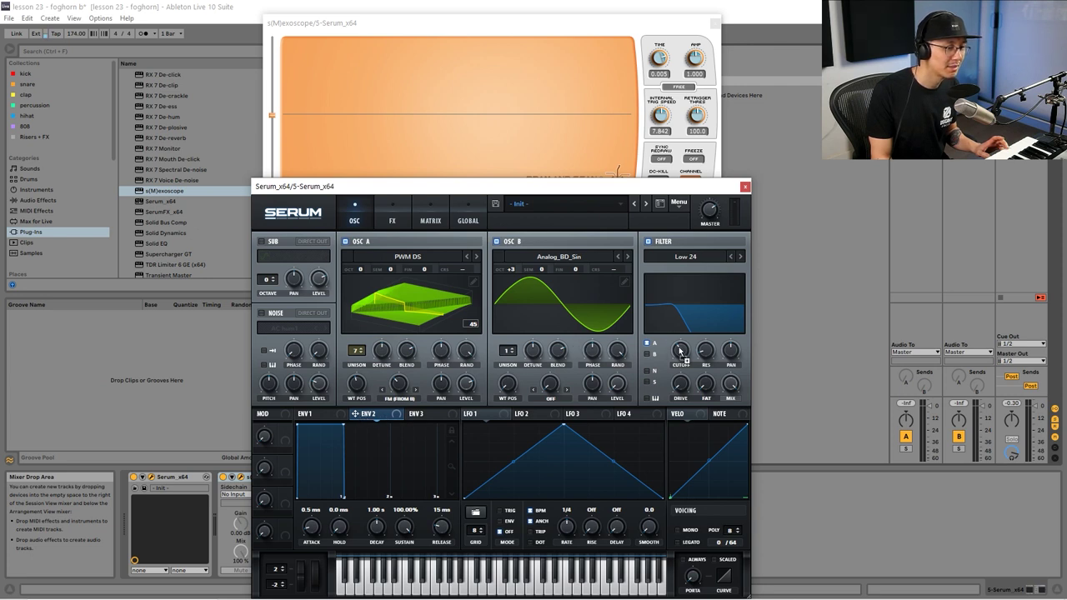
# Route ENV 2 to the filter cutoff at amount 32, with ENV 2 sustain at 0%.
pyautogui.moveTo(680, 352); pyautogui.dragTo(681, 352)
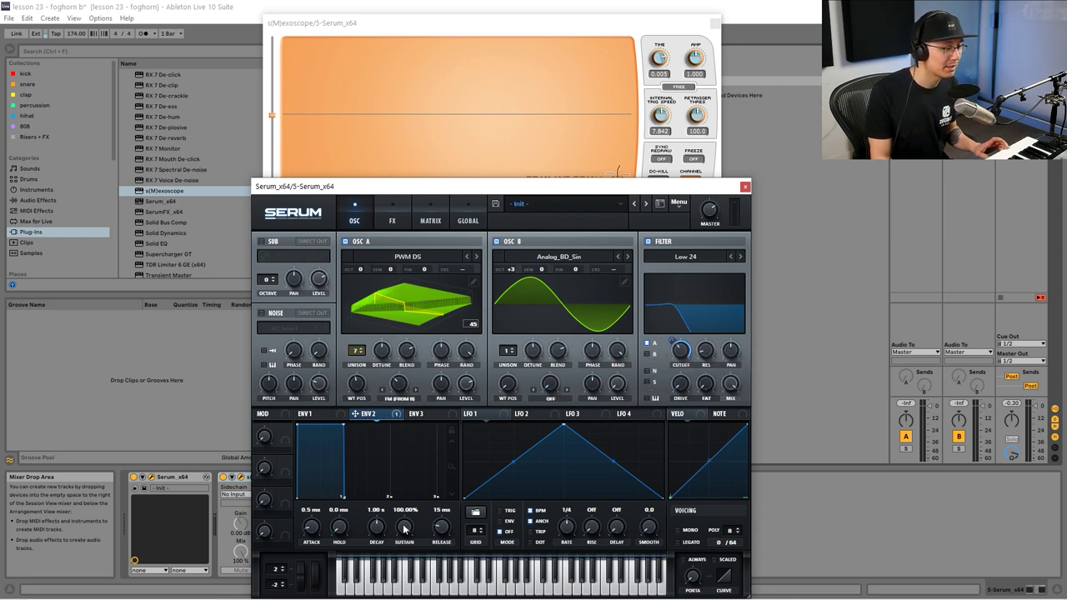
pyautogui.moveTo(403, 527); pyautogui.dragTo(412, 594)
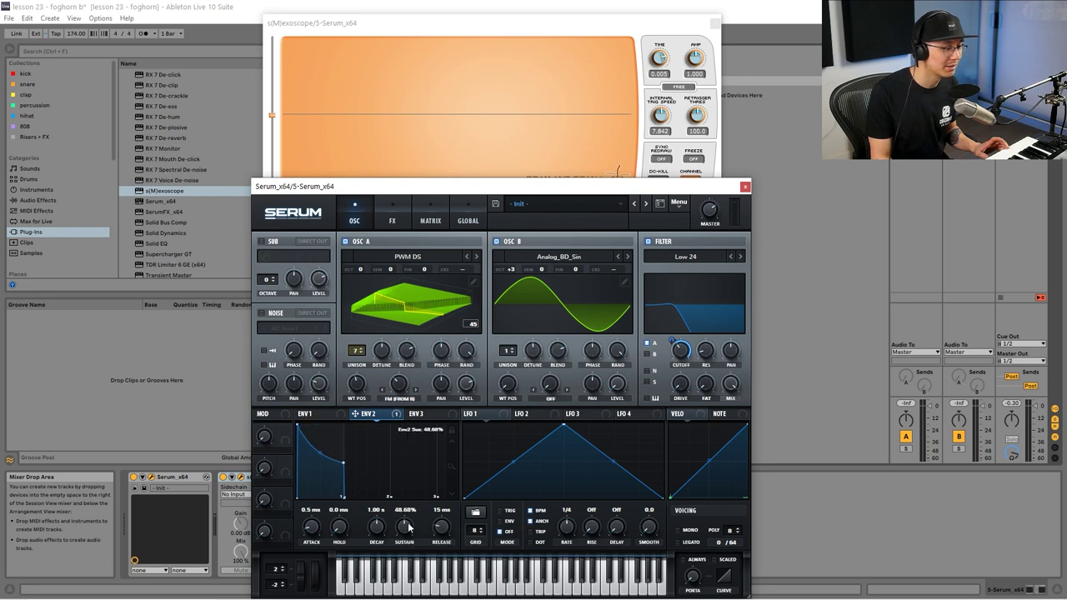
pyautogui.moveTo(409, 527); pyautogui.dragTo(411, 584)
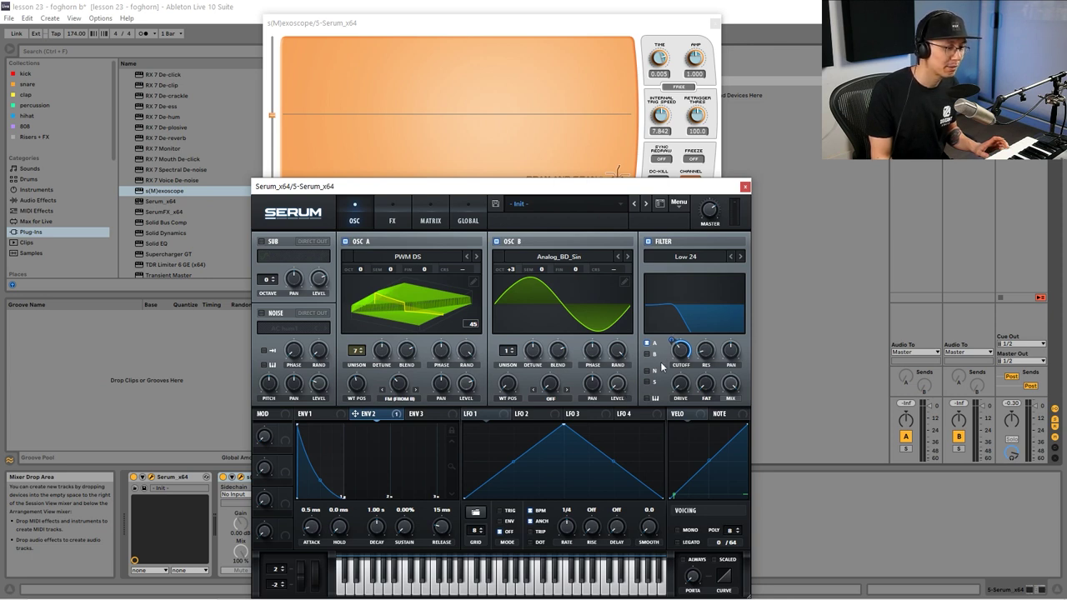
pyautogui.moveTo(672, 337); pyautogui.dragTo(669, 377)
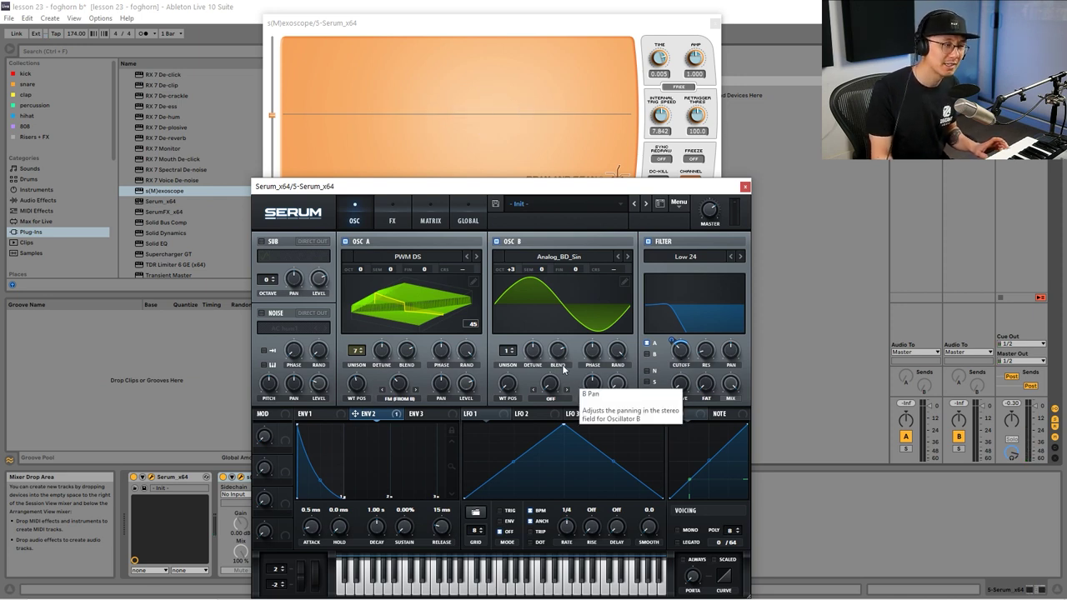
pyautogui.click(394, 208)
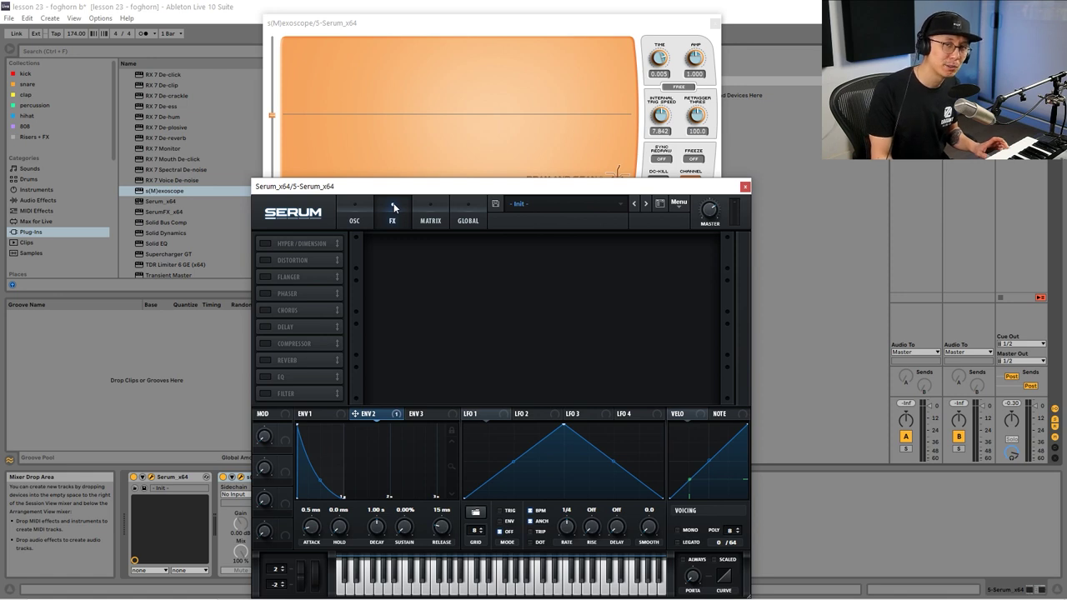
# Enable Tube distortion, audition drive at 100%, then settle it around 95%.
pyautogui.click(267, 259)
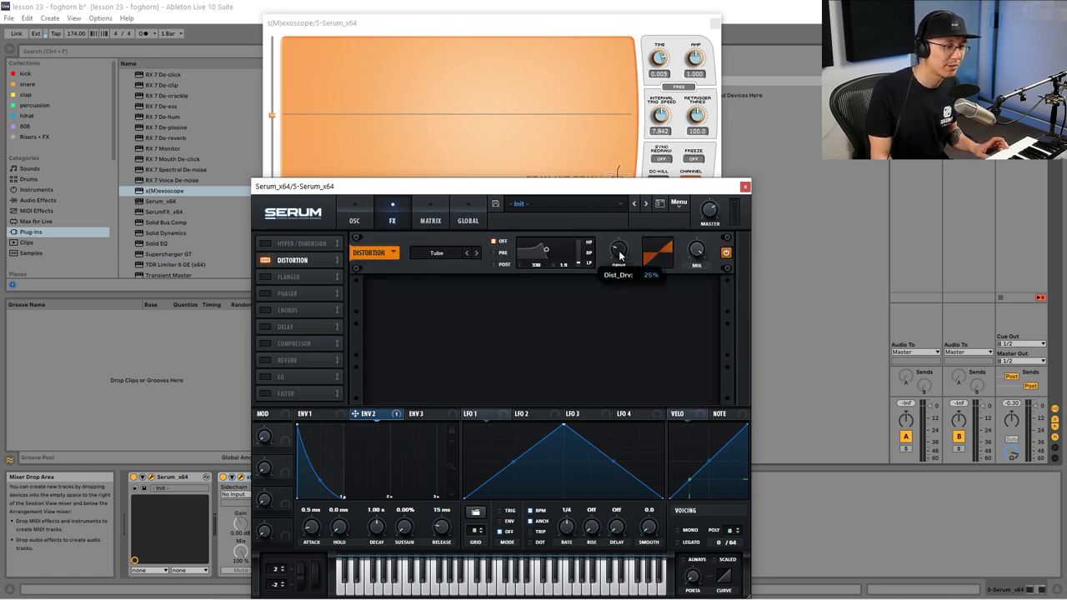
pyautogui.moveTo(620, 255); pyautogui.dragTo(610, 141)
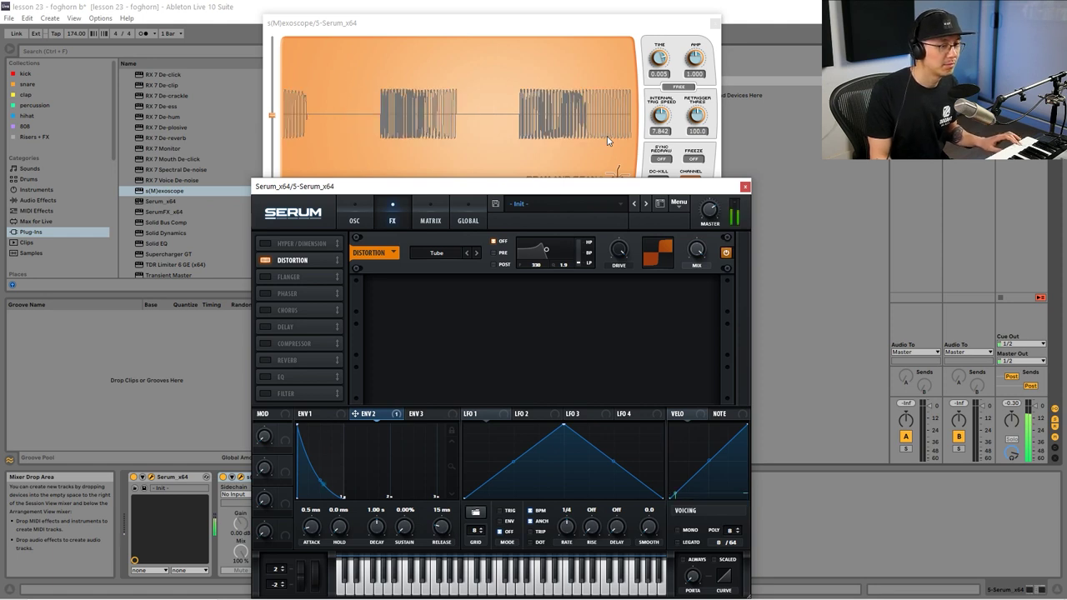
pyautogui.moveTo(620, 246); pyautogui.dragTo(627, 262)
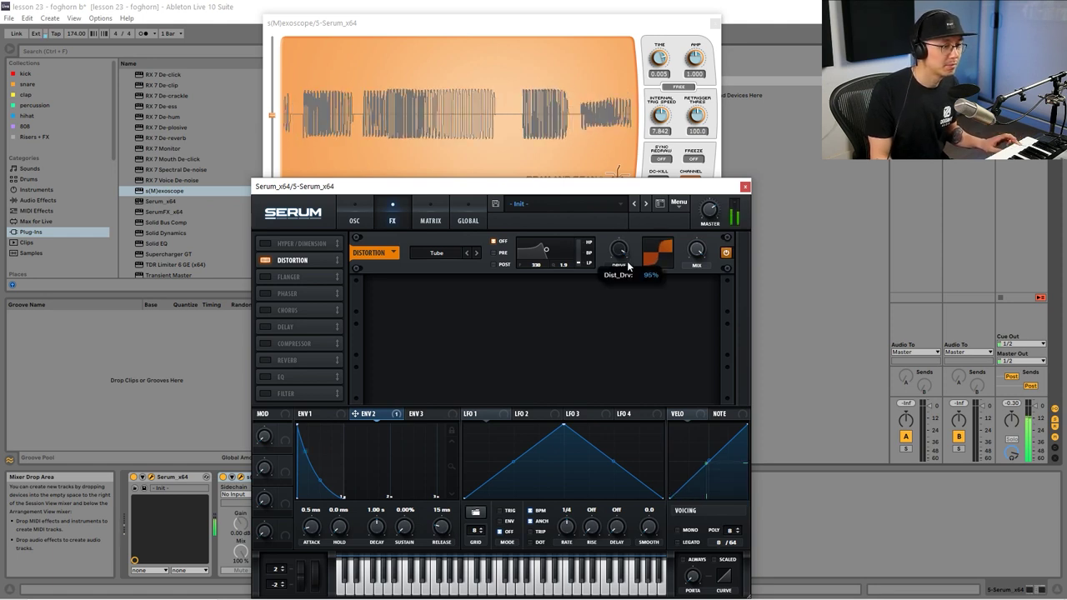
pyautogui.doubleClick(627, 249)
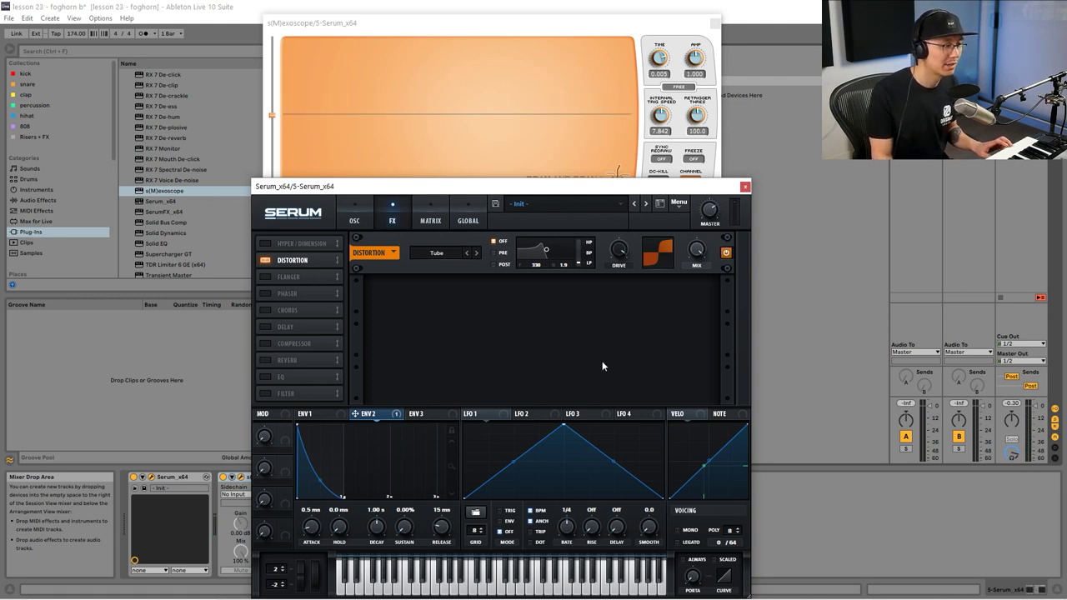
# Enable Hyper/Dimension and reverb, with reverb low cut 16% and high cut 23%.
pyautogui.click(265, 243)
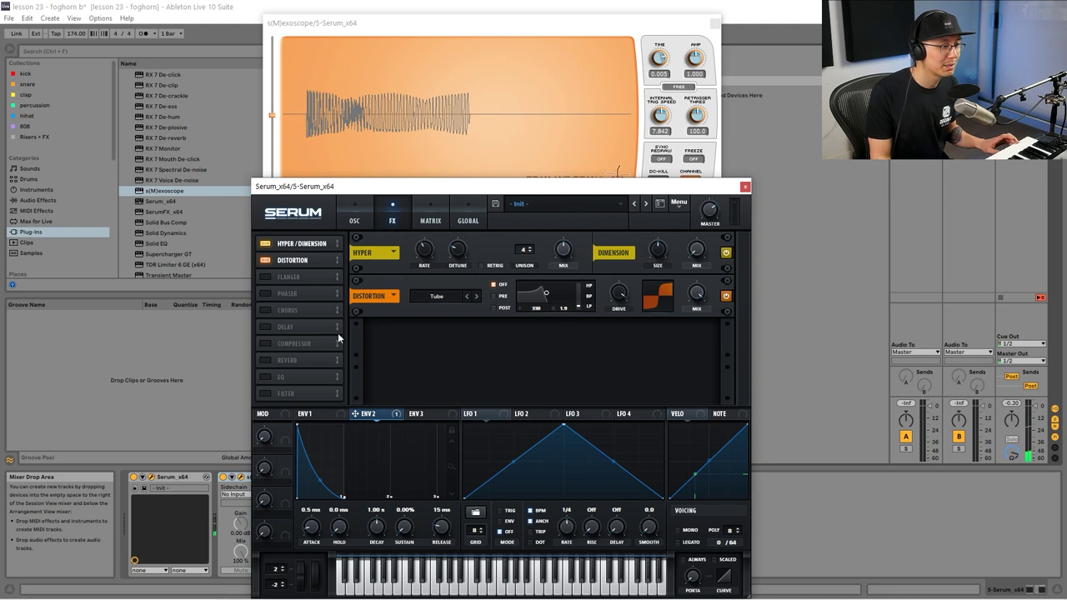
pyautogui.click(267, 360)
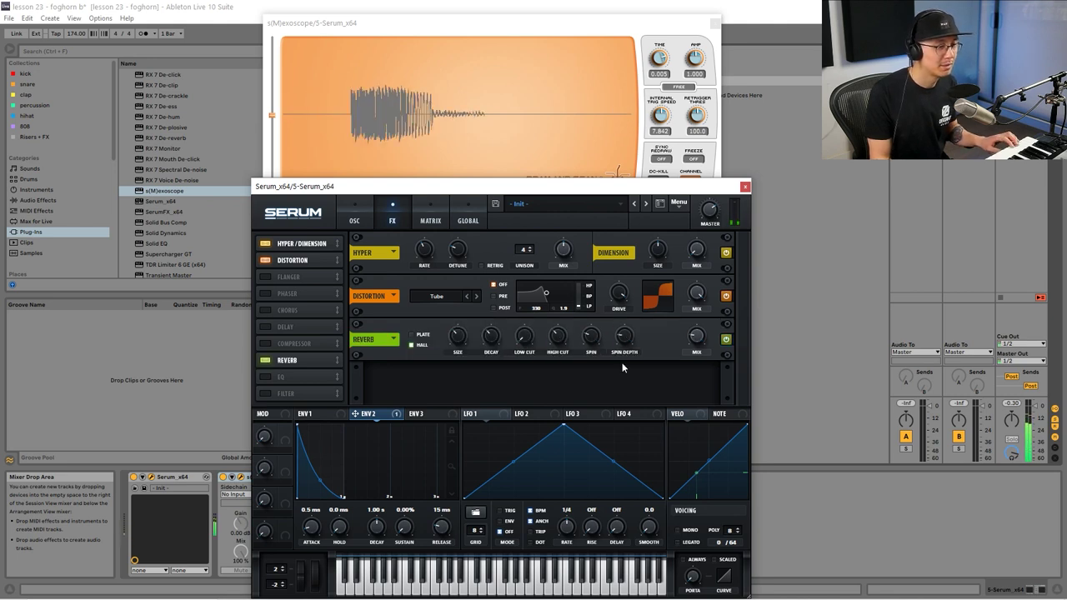
pyautogui.moveTo(526, 342); pyautogui.dragTo(527, 293)
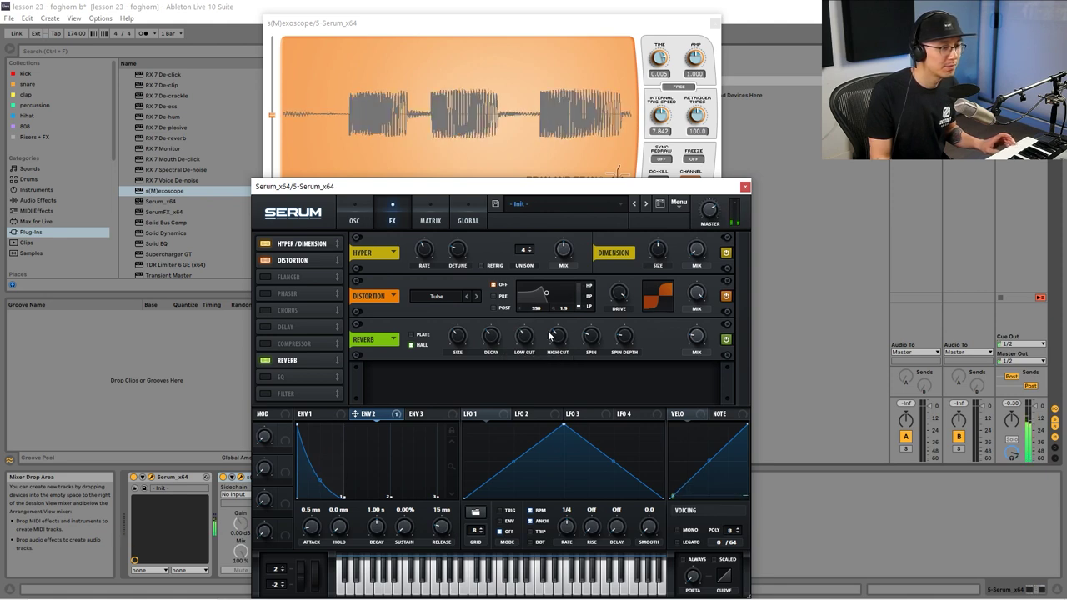
pyautogui.moveTo(558, 337); pyautogui.dragTo(556, 349)
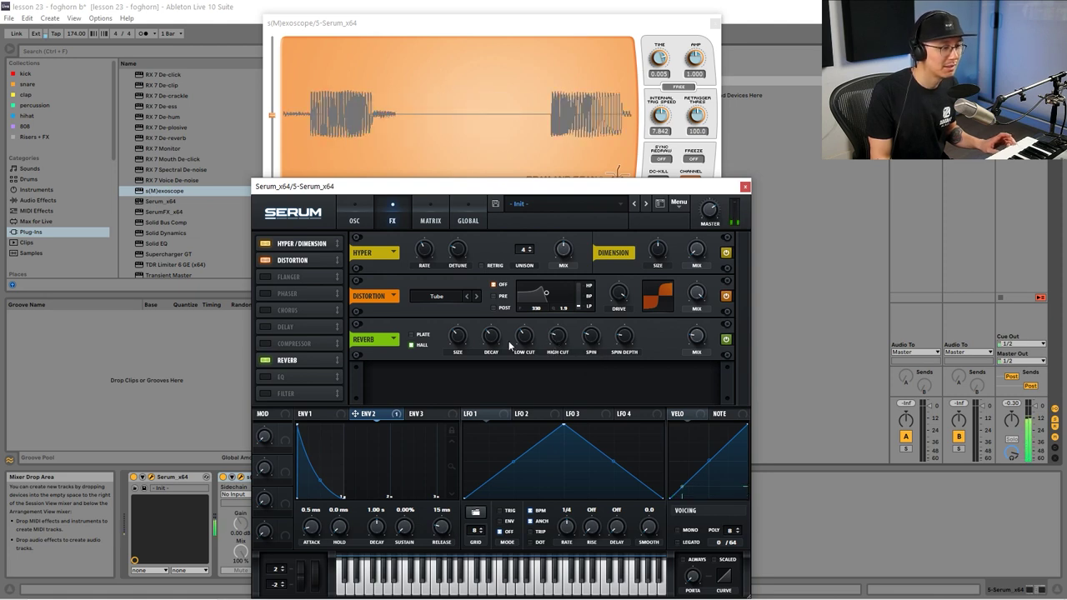
# Set the reverb size to 39%, return to the OSC page, and close Serum.
pyautogui.click(460, 339)
pyautogui.moveTo(459, 333); pyautogui.dragTo(460, 337)
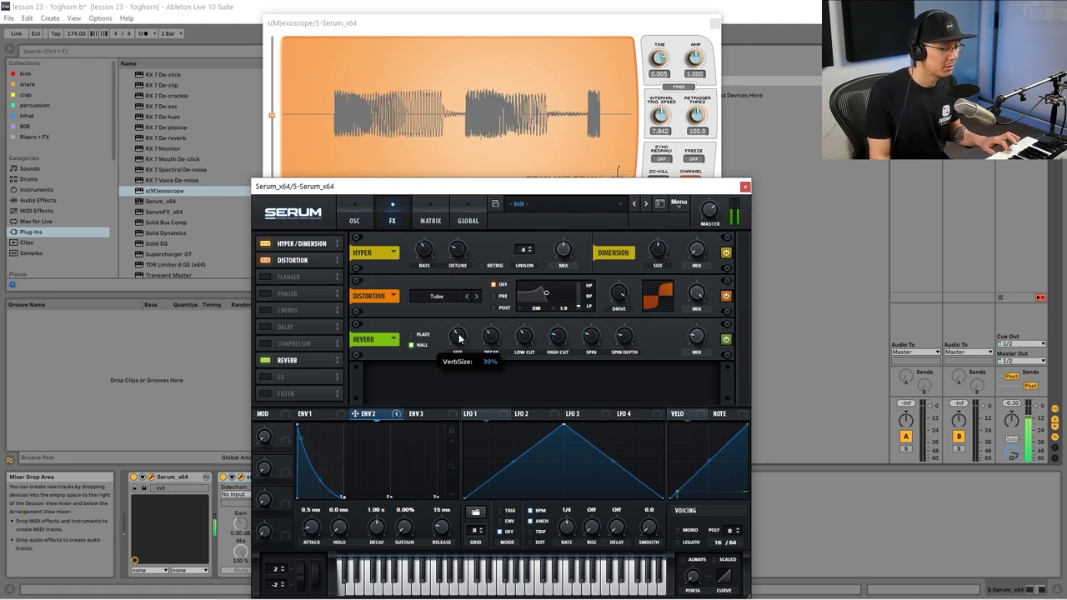
pyautogui.moveTo(459, 337); pyautogui.dragTo(459, 337)
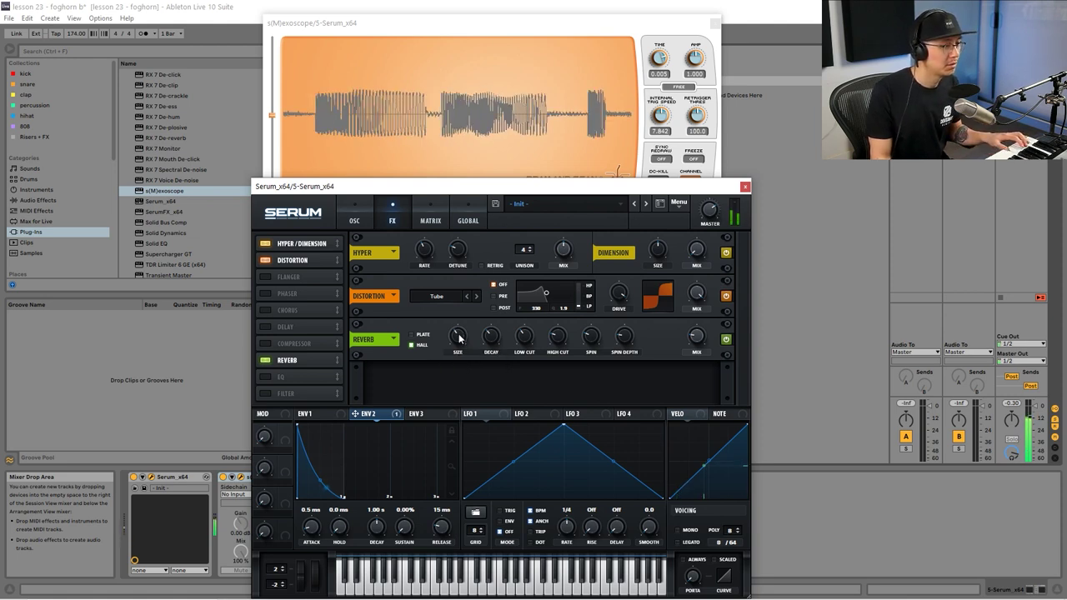
pyautogui.click(355, 220)
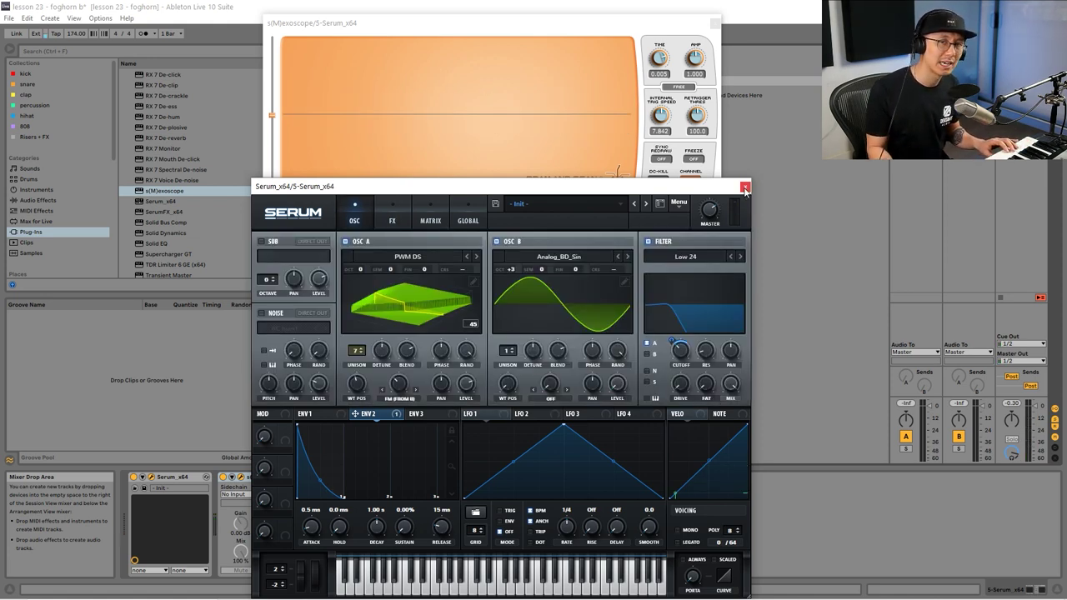
pyautogui.click(746, 189)
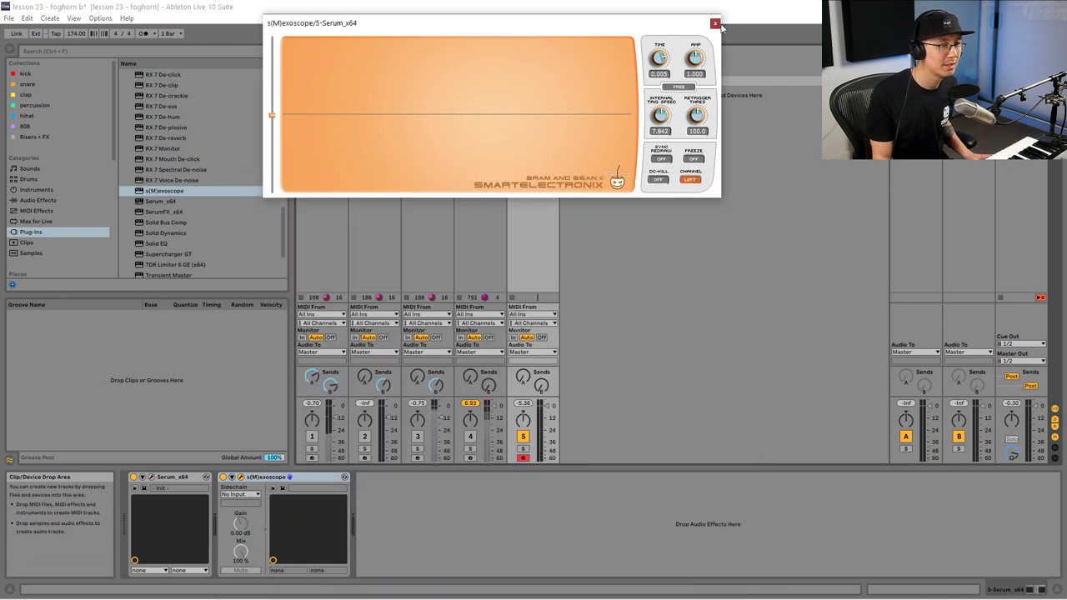
# Create and launch a new MIDI clip on track 5 containing a short G0 note.
pyautogui.click(715, 22)
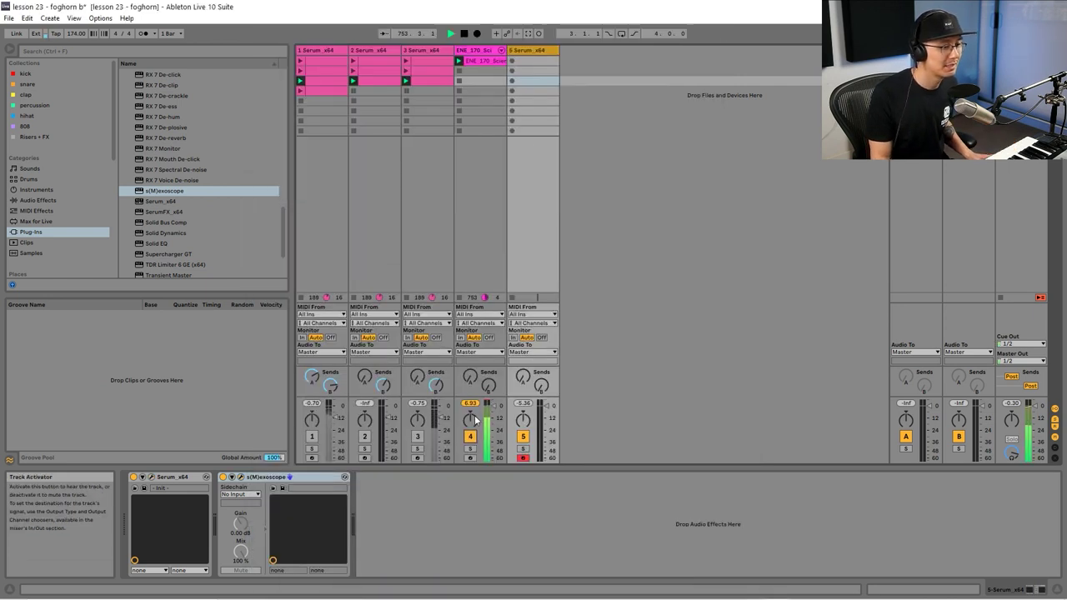
pyautogui.doubleClick(537, 59)
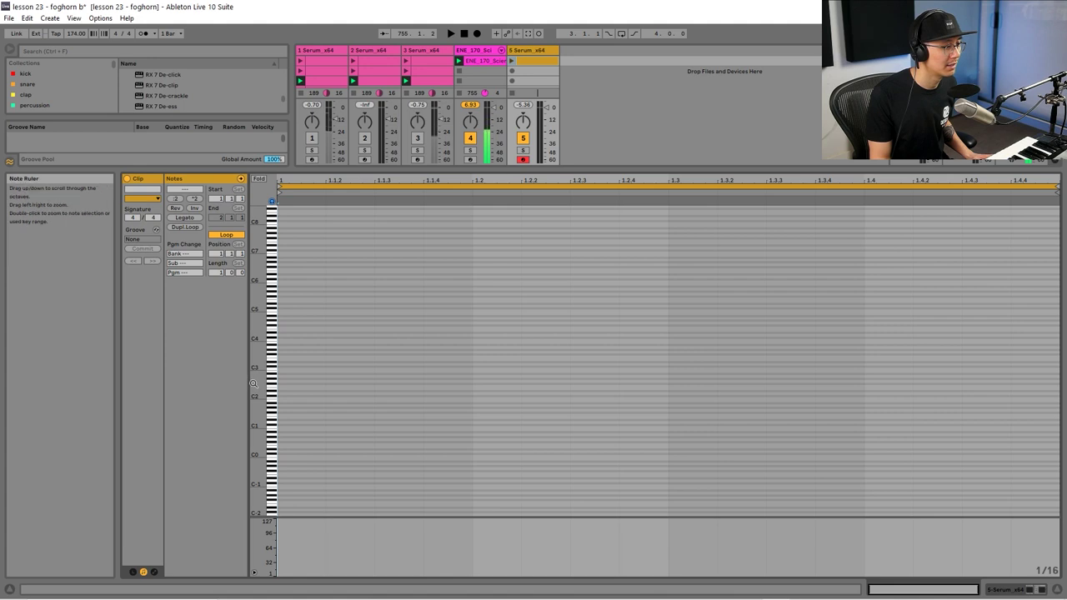
pyautogui.click(512, 59)
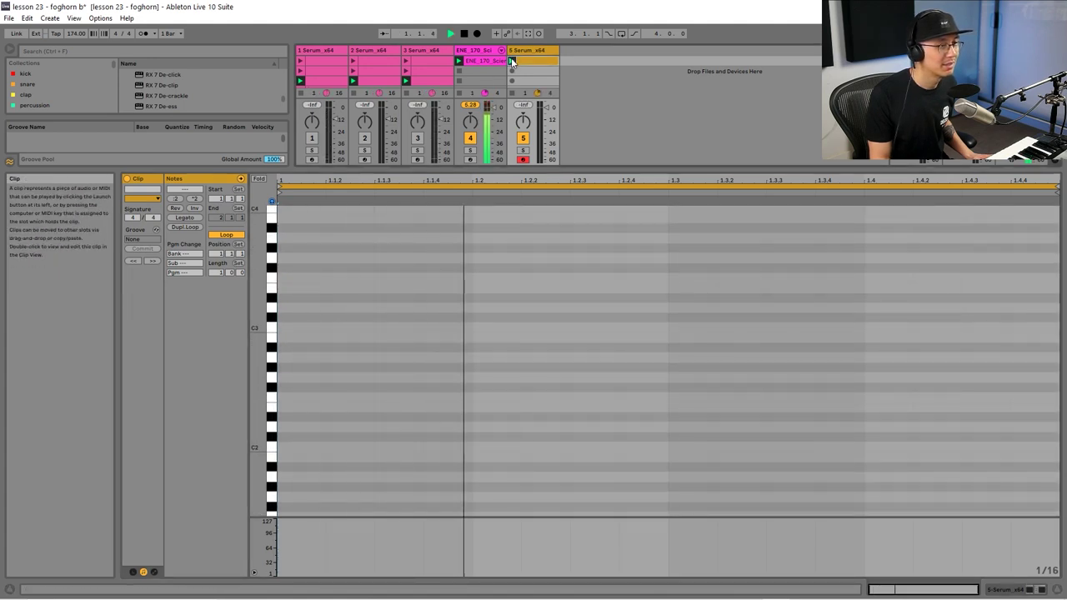
pyautogui.scroll(-3, 274, 409)
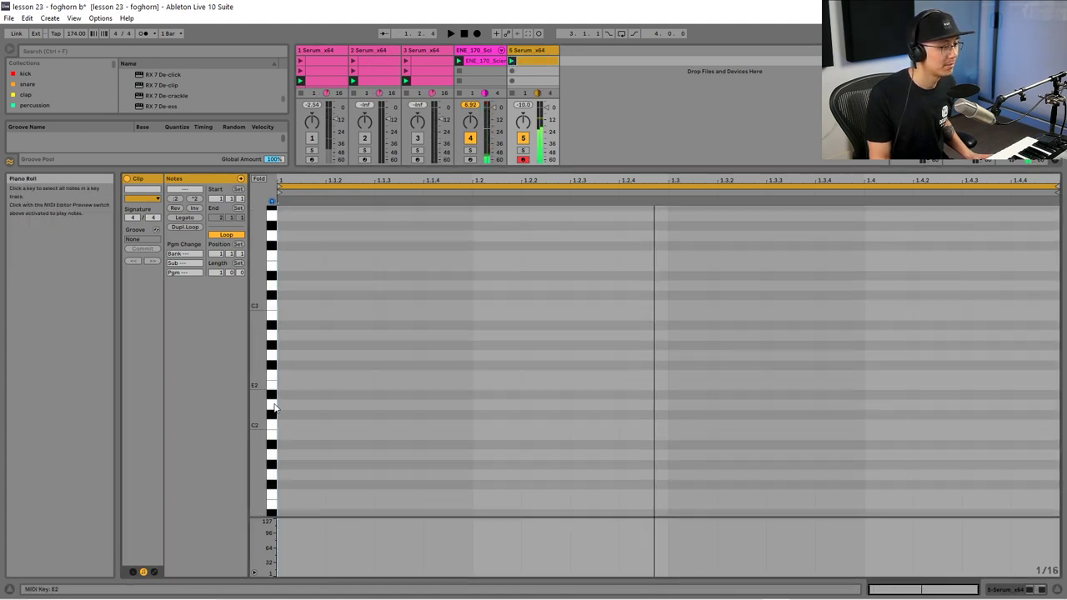
pyautogui.click(274, 440)
pyautogui.scroll(-3, 274, 444)
pyautogui.click(272, 434)
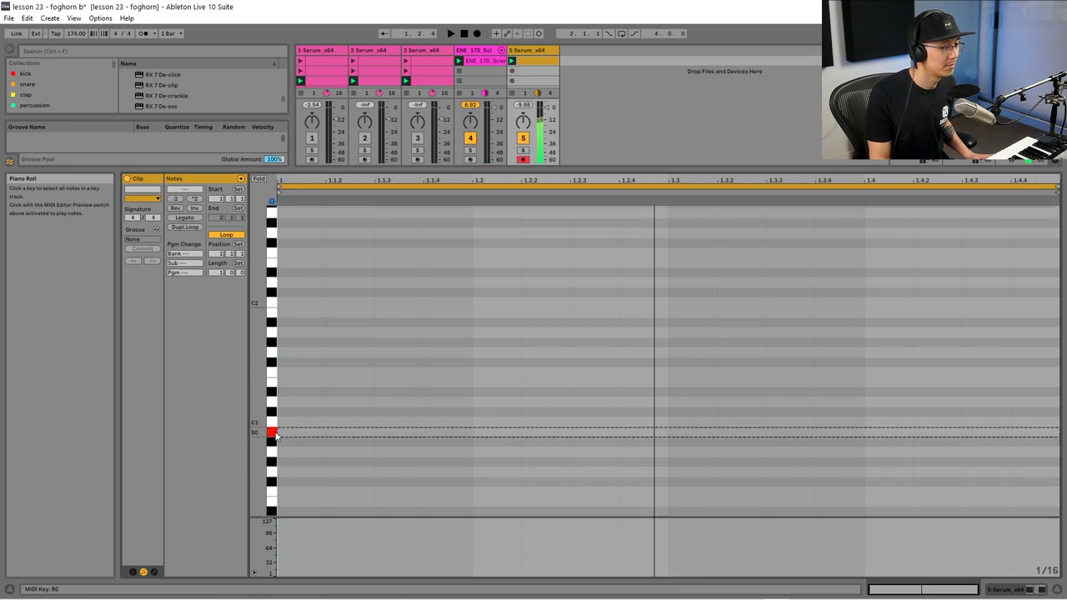
pyautogui.click(275, 498)
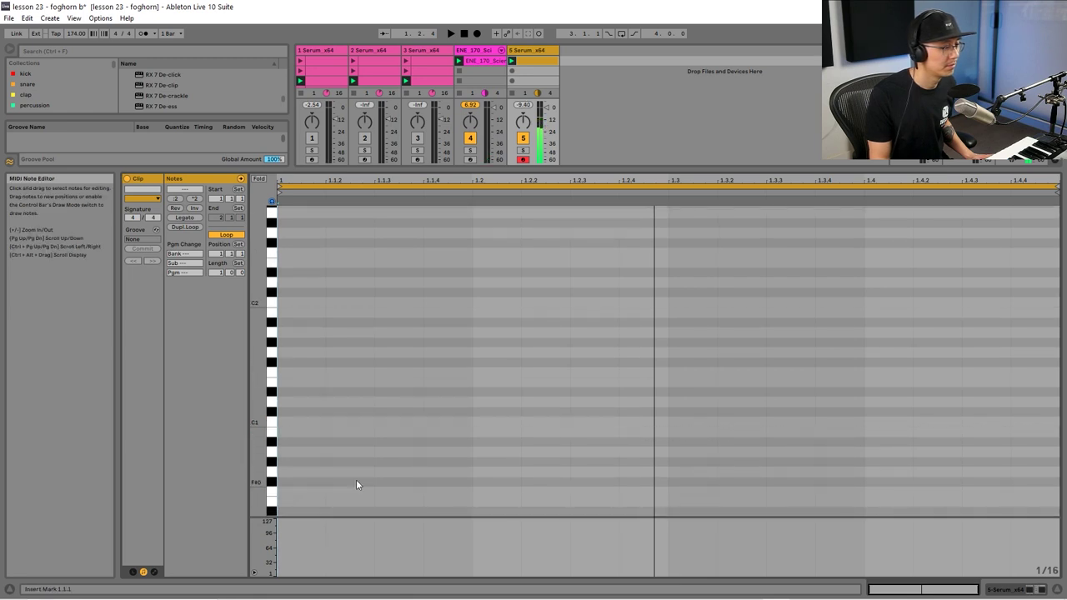
pyautogui.doubleClick(404, 471)
pyautogui.moveTo(421, 472); pyautogui.dragTo(471, 472)
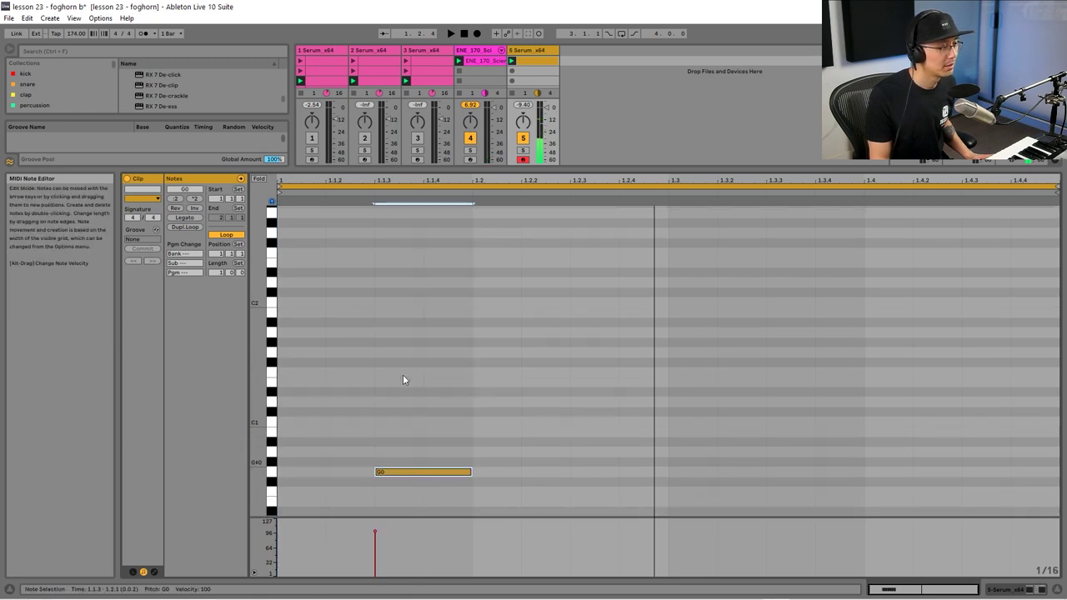
# Make the clip two bars, add a G#0 pickup at 1.2, and hold G0 to the end.
pyautogui.moveTo(216, 271); pyautogui.dragTo(216, 258)
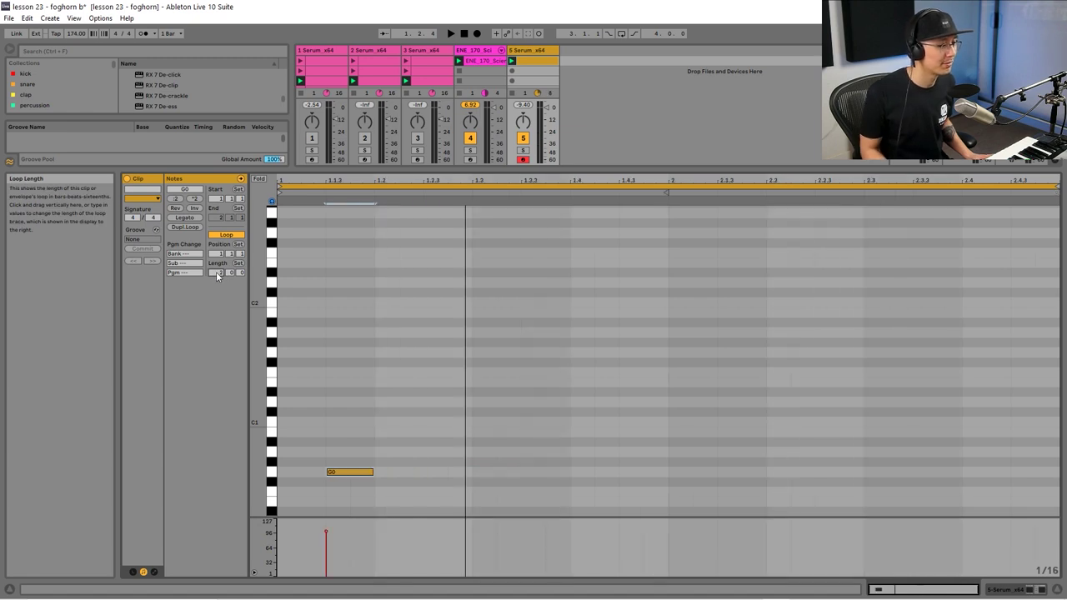
pyautogui.moveTo(345, 472); pyautogui.dragTo(399, 465)
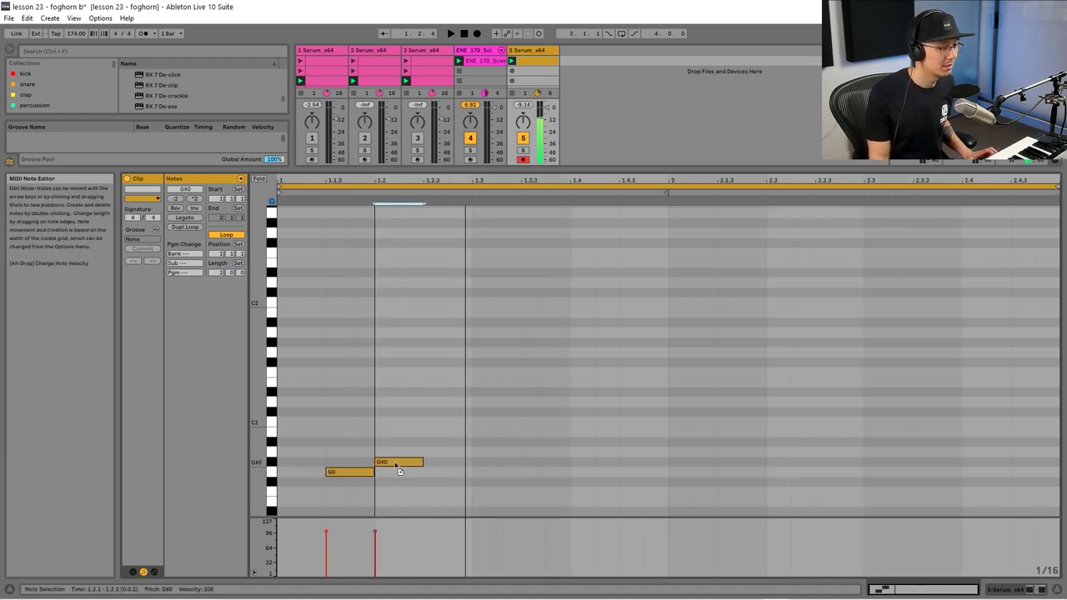
pyautogui.press('space')
pyautogui.moveTo(460, 505); pyautogui.dragTo(423, 467)
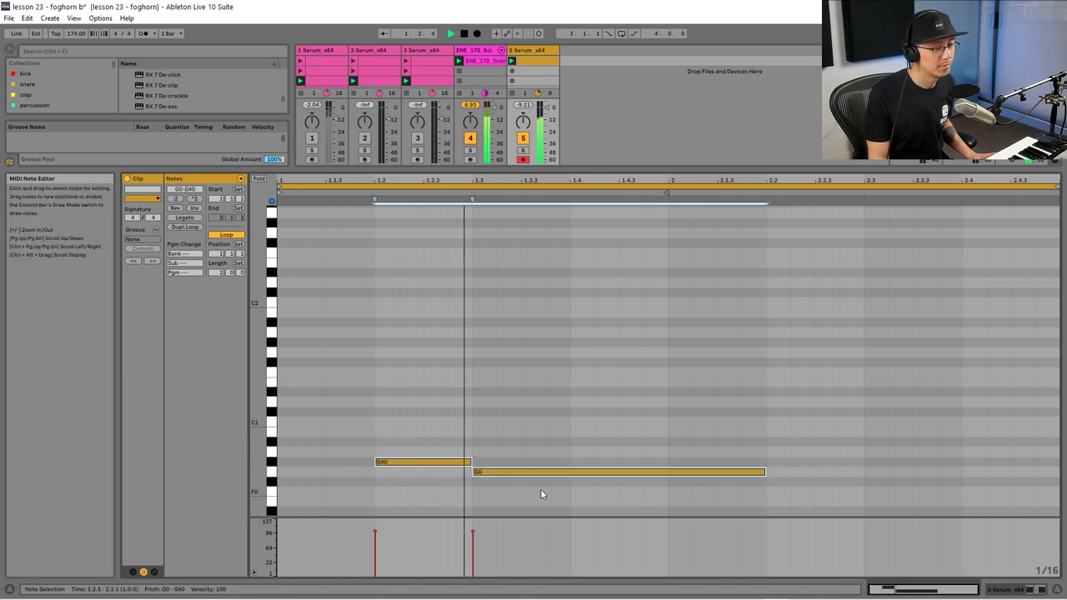
pyautogui.click(771, 471)
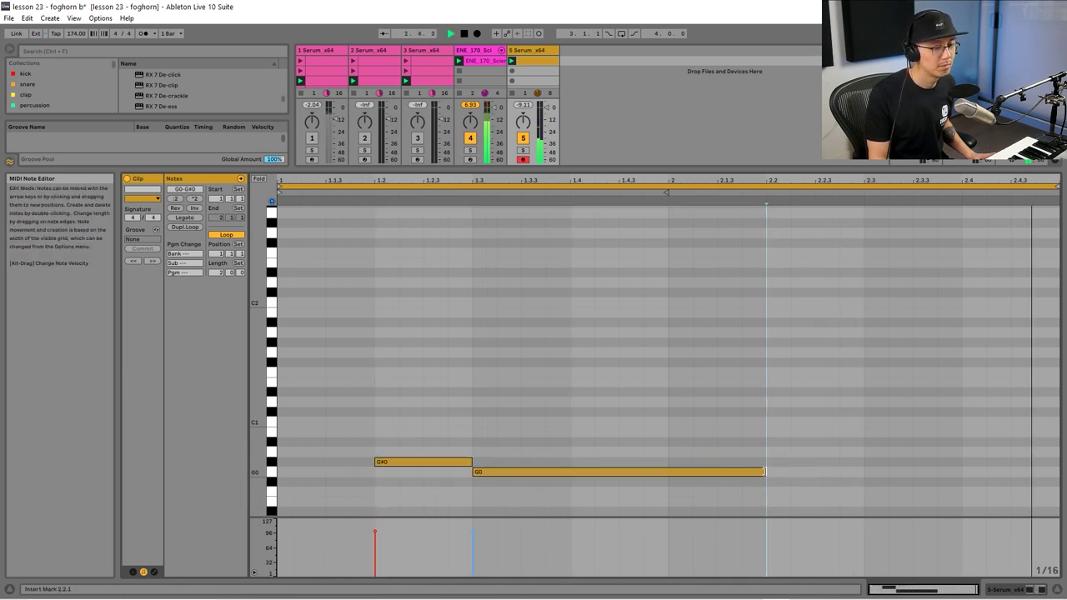
pyautogui.moveTo(761, 473); pyautogui.dragTo(1043, 473)
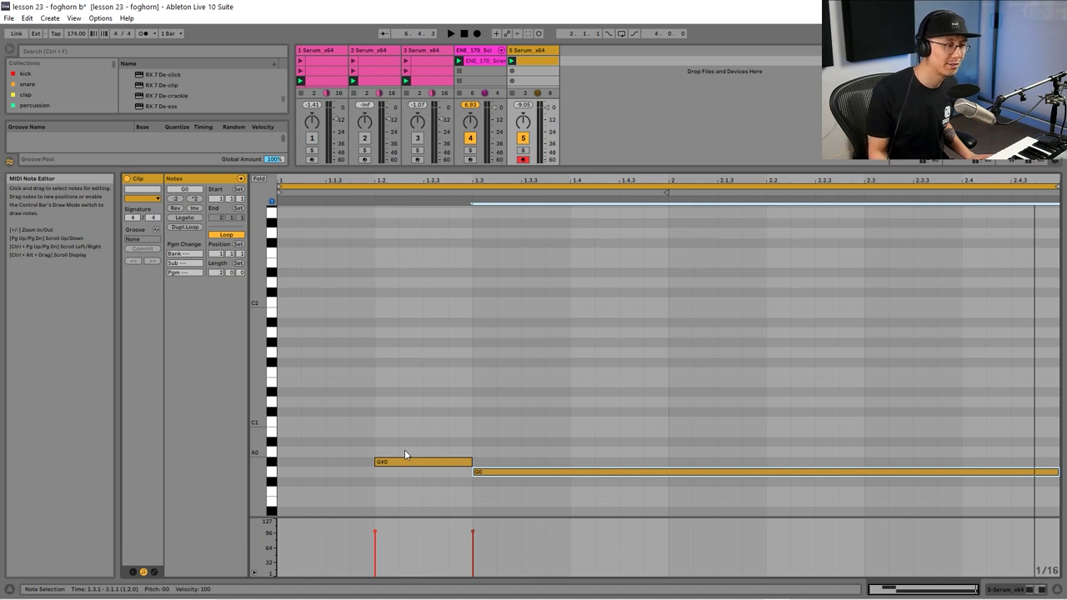
# Reopen Serum from track 5's devices and audition the bass.
pyautogui.doubleClick(540, 54)
pyautogui.click(151, 478)
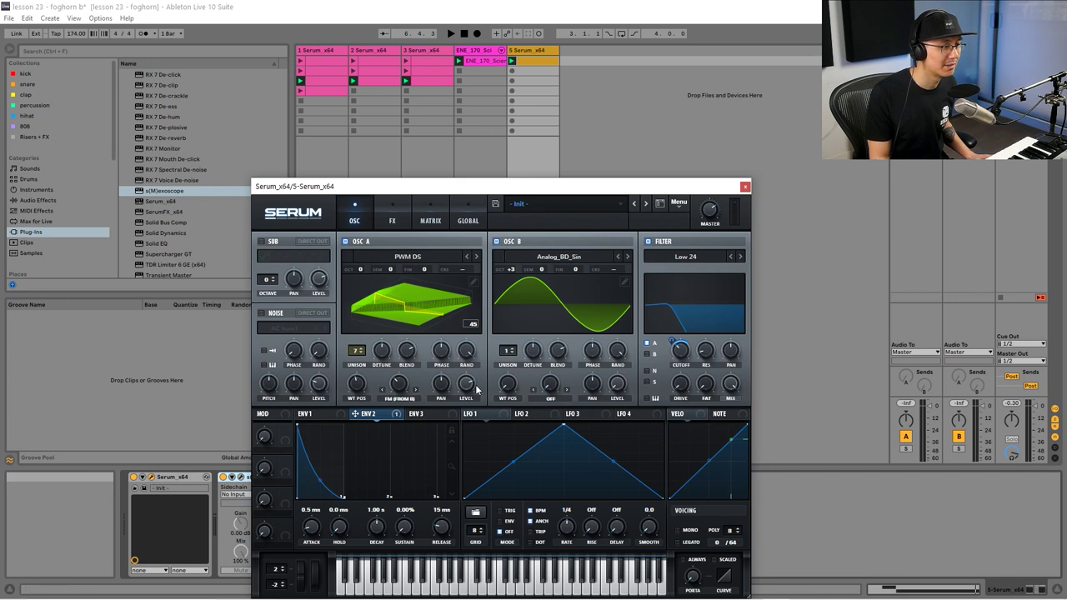
pyautogui.press('space')
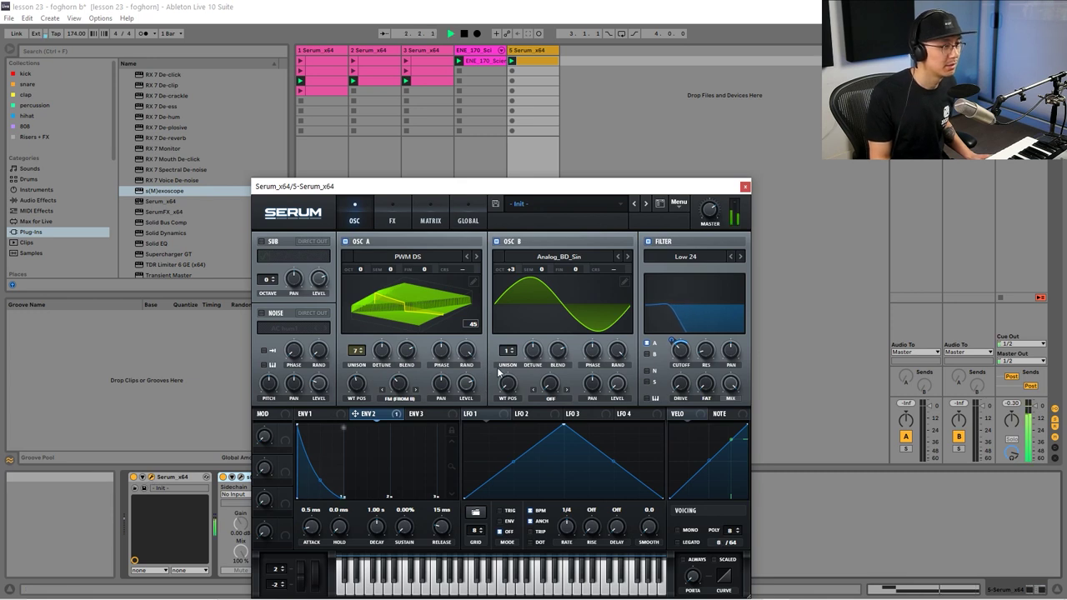
pyautogui.moveTo(505, 186); pyautogui.dragTo(504, 136)
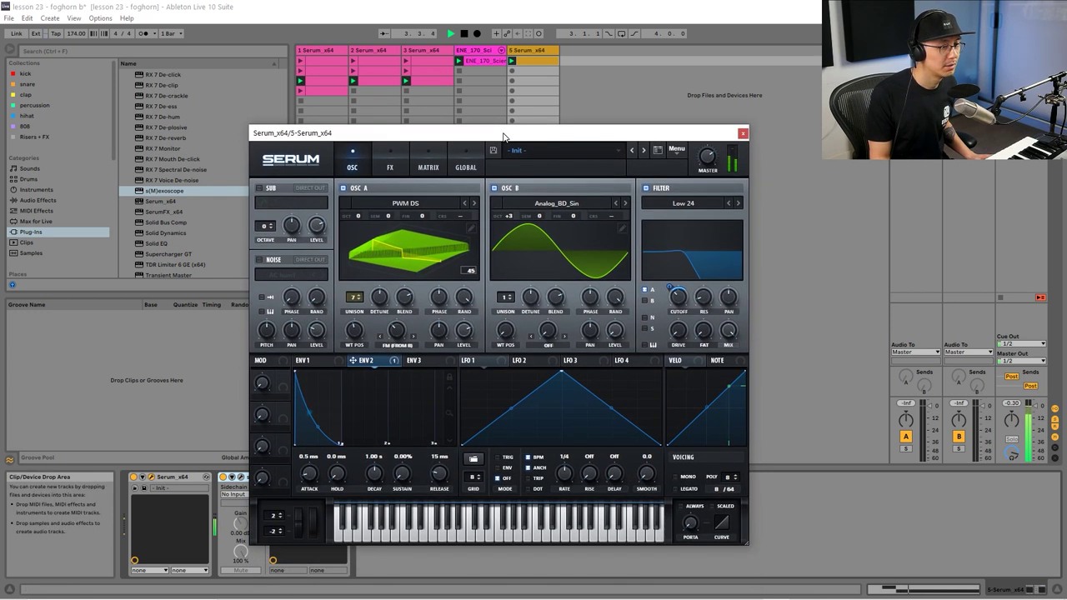
pyautogui.press('space')
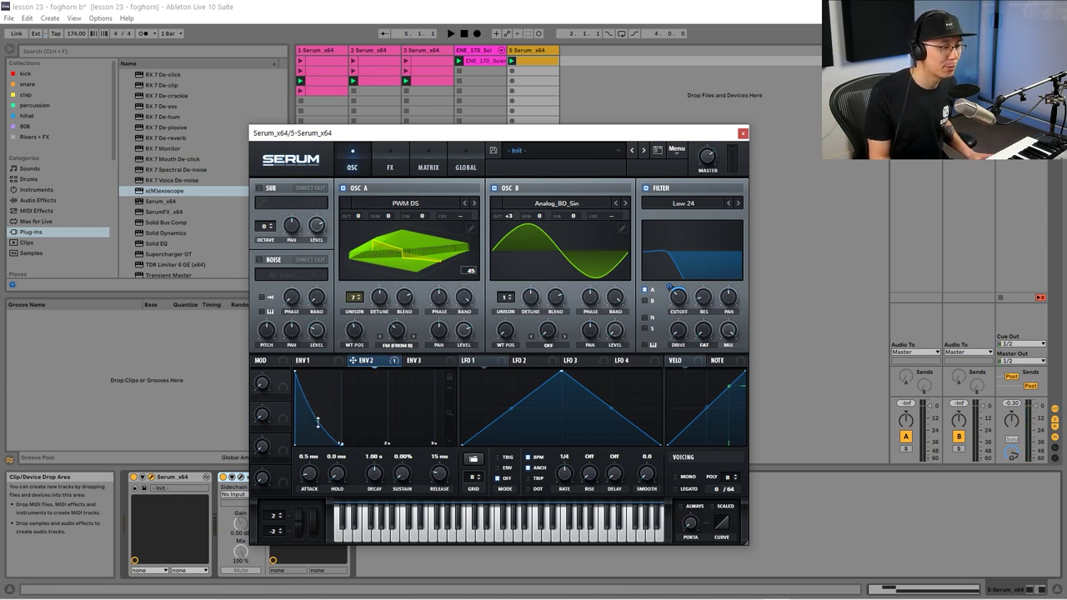
# Bow ENV 2's decay curve higher and lengthen its decay to 1.52 s, auditioning the result.
pyautogui.moveTo(318, 422); pyautogui.dragTo(322, 411)
pyautogui.press('space')
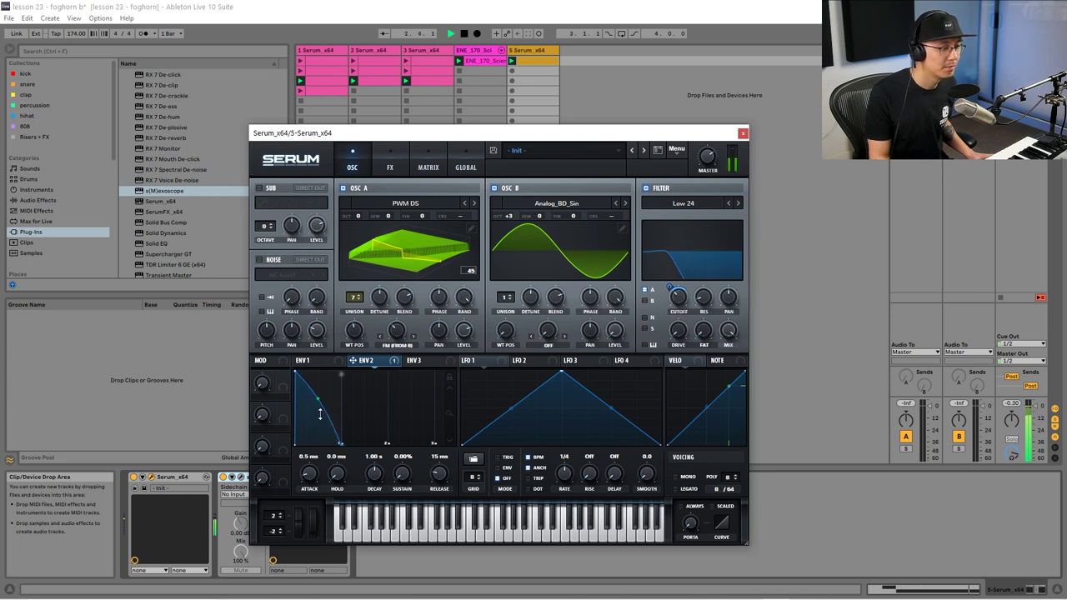
pyautogui.moveTo(373, 474); pyautogui.dragTo(373, 469)
pyautogui.press('space')
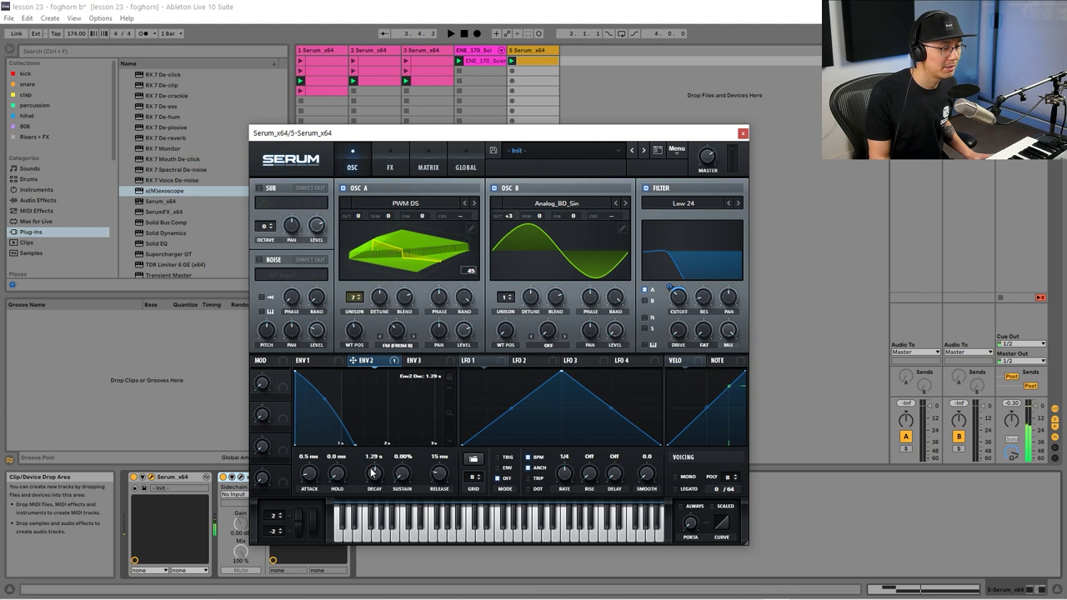
pyautogui.press('space')
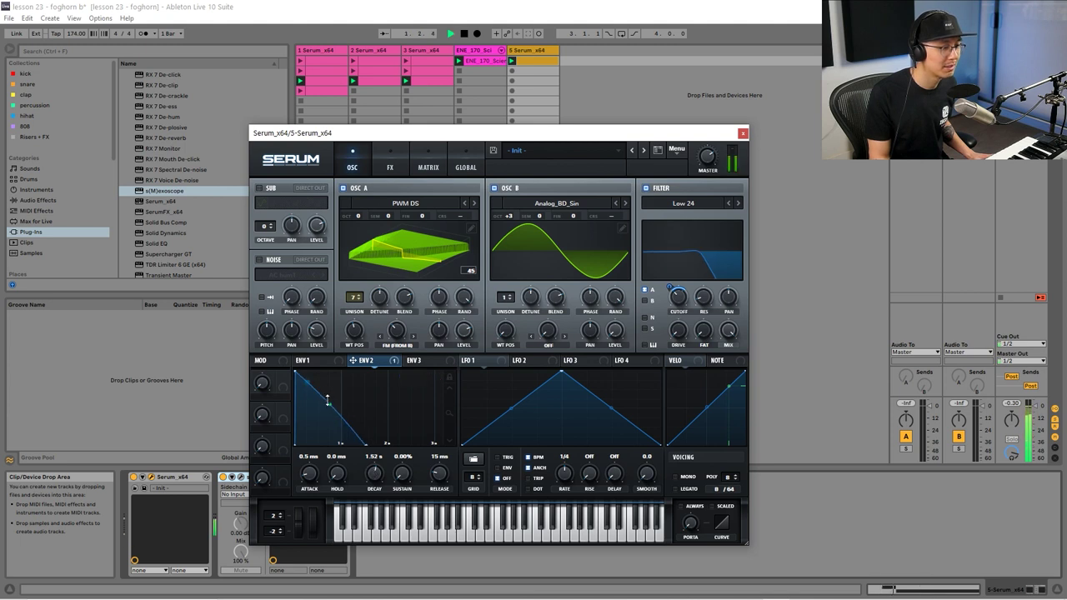
pyautogui.moveTo(683, 307)
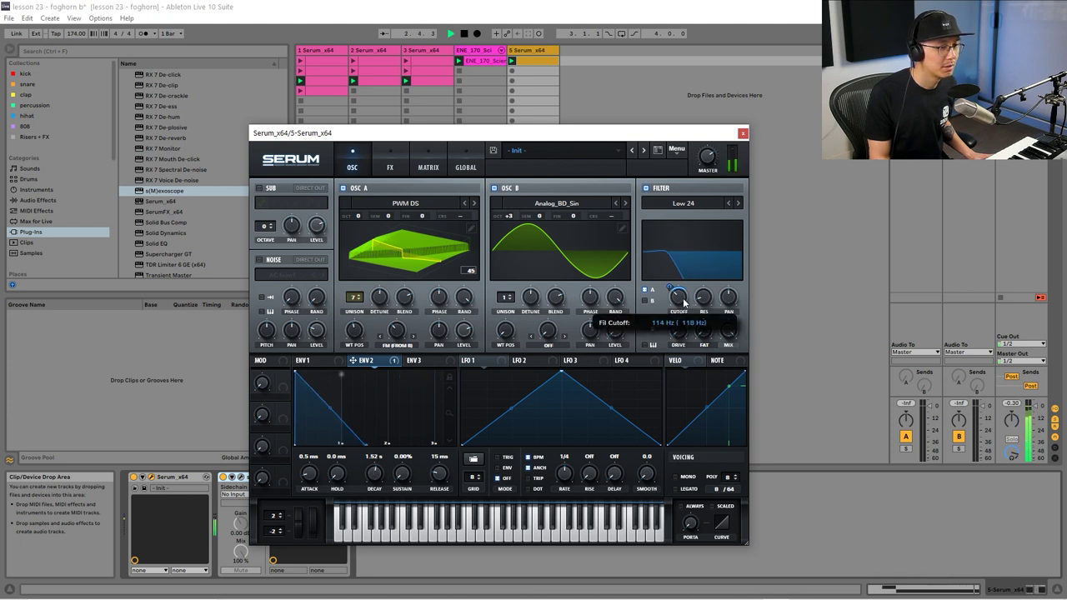
pyautogui.press('space')
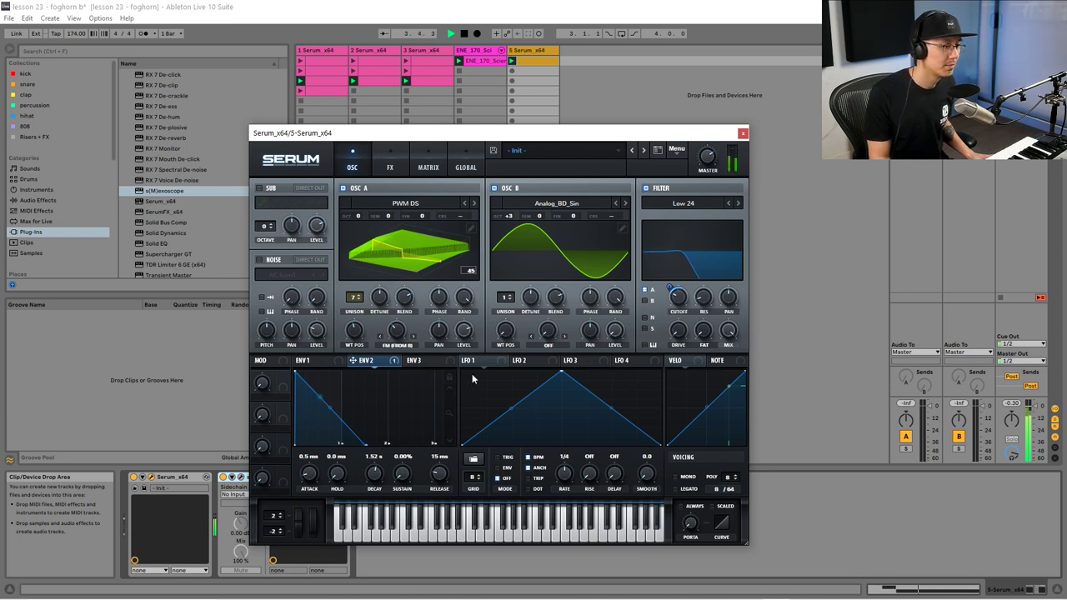
pyautogui.press('space')
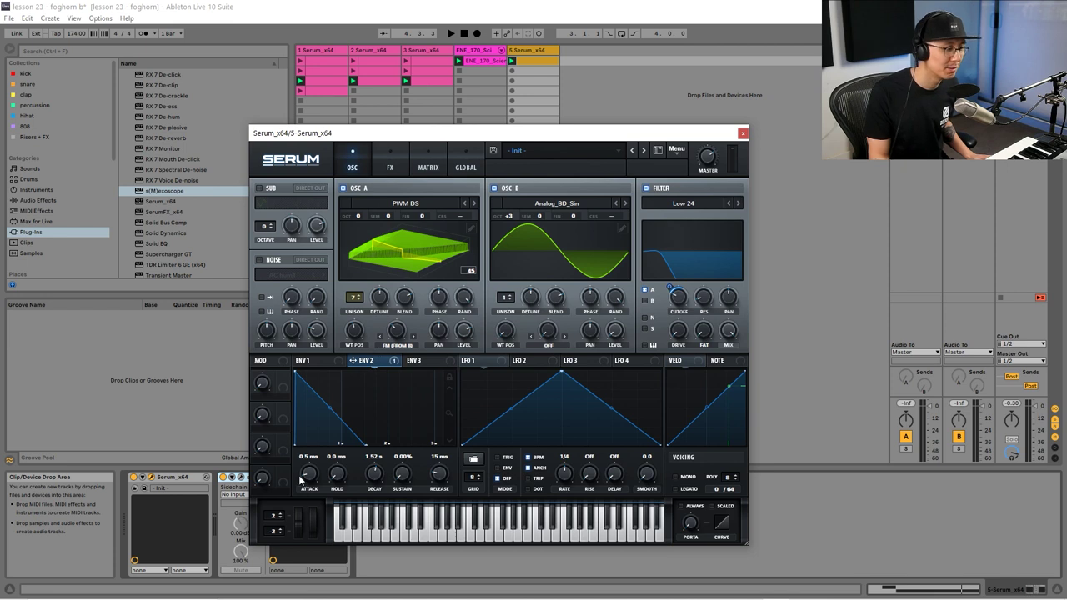
# Raise ENV 2's attack slightly and bend its decay into a convex curve while the clip plays.
pyautogui.moveTo(301, 481); pyautogui.dragTo(307, 447)
pyautogui.press('space')
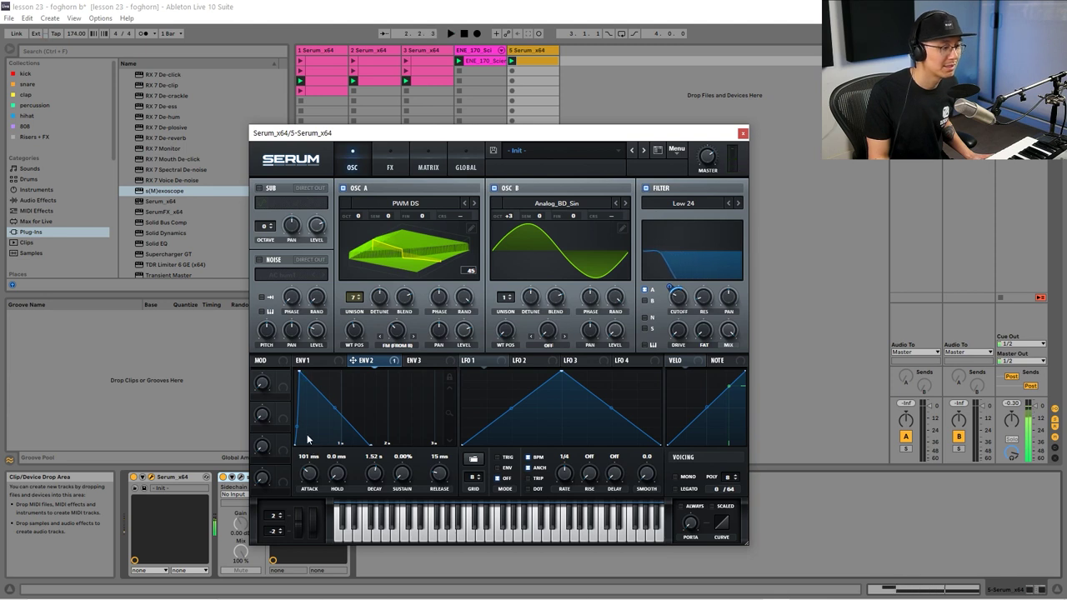
pyautogui.press('space')
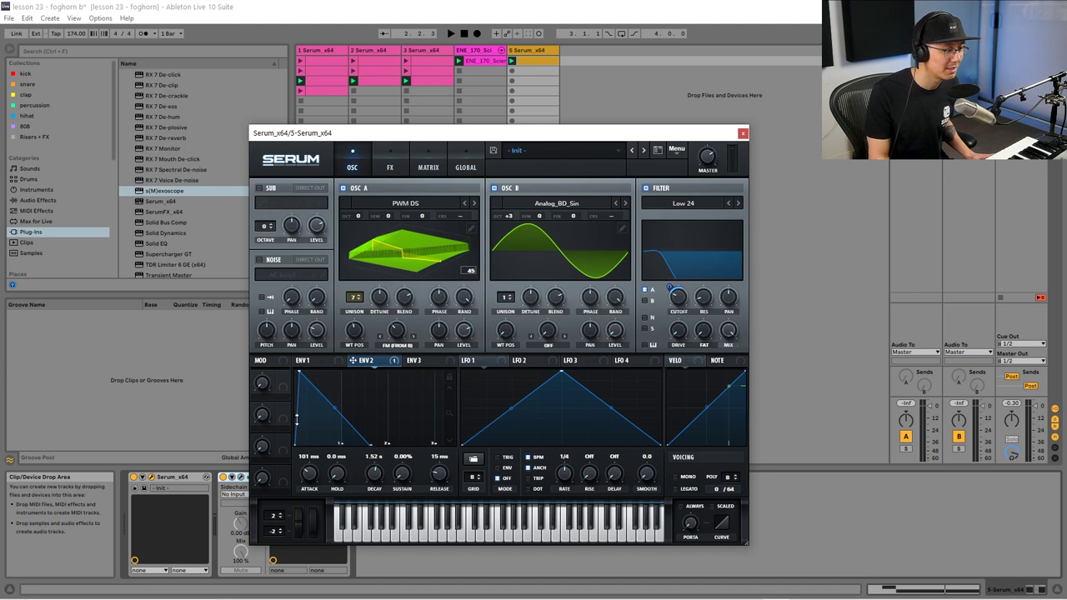
pyautogui.press('space')
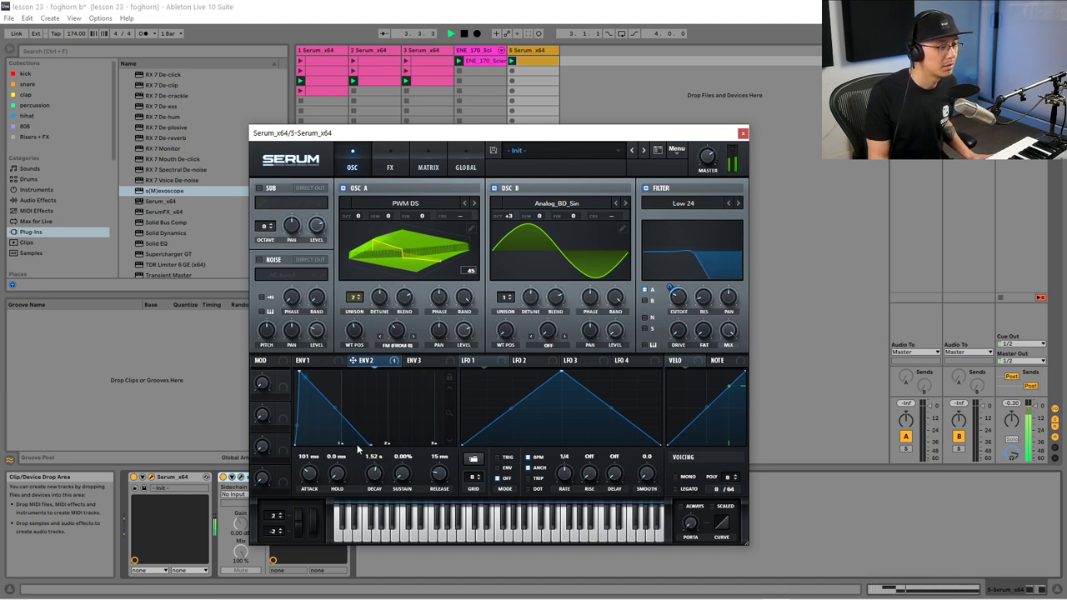
pyautogui.moveTo(334, 408); pyautogui.dragTo(337, 399)
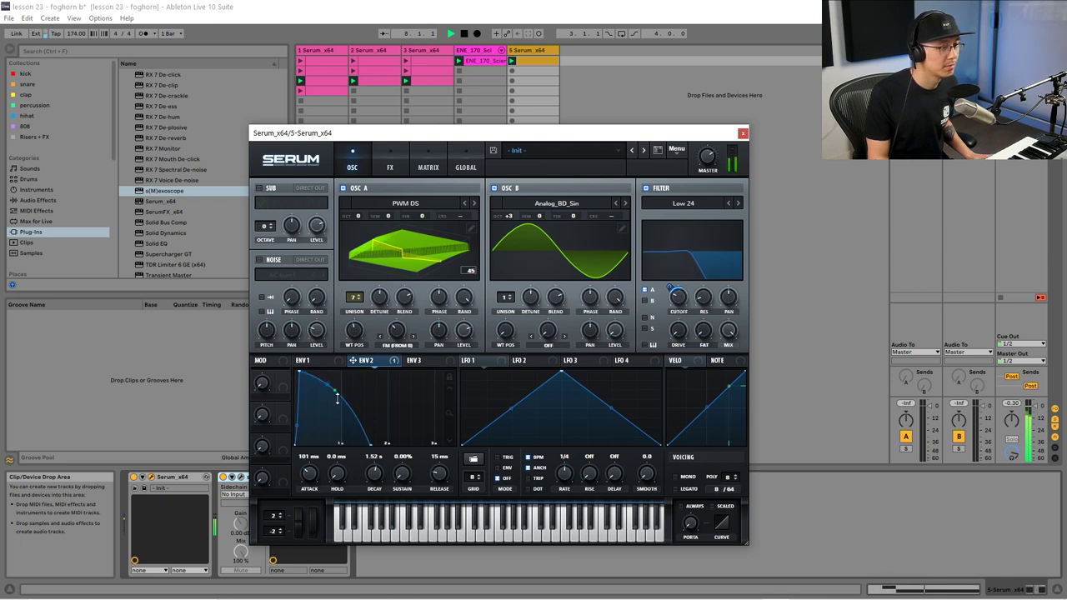
# Shift oscillator A's wavetable position from 45 to 47, audition the loop, then close Serum.
pyautogui.press('space')
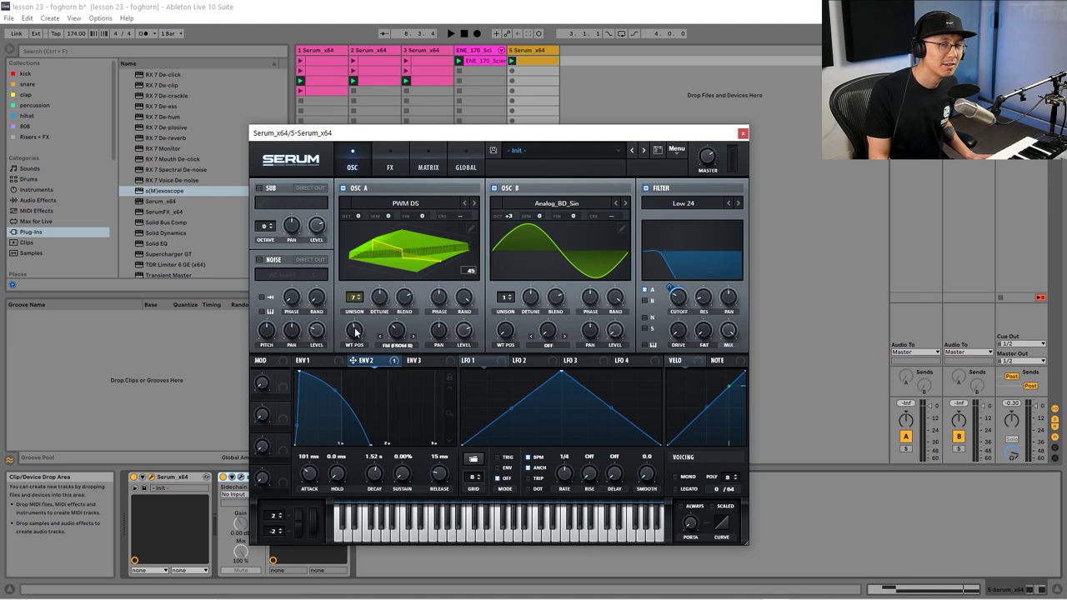
pyautogui.press('space')
pyautogui.moveTo(355, 332)
pyautogui.mouseDown()
pyautogui.moveTo(360, 324)
pyautogui.moveTo(350, 332)
pyautogui.mouseUp()
pyautogui.press('space')
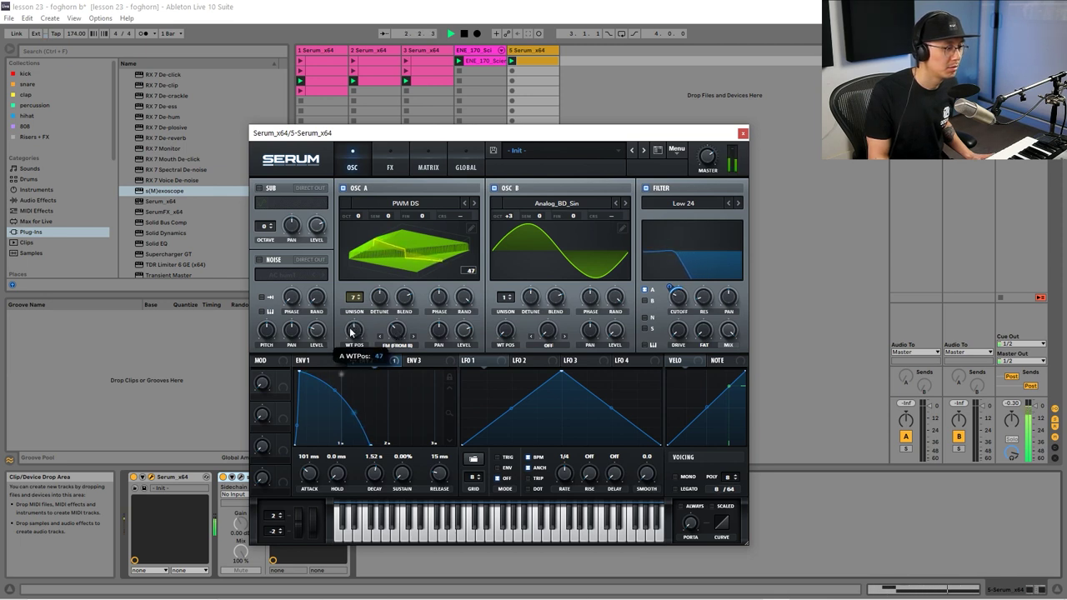
pyautogui.press('space')
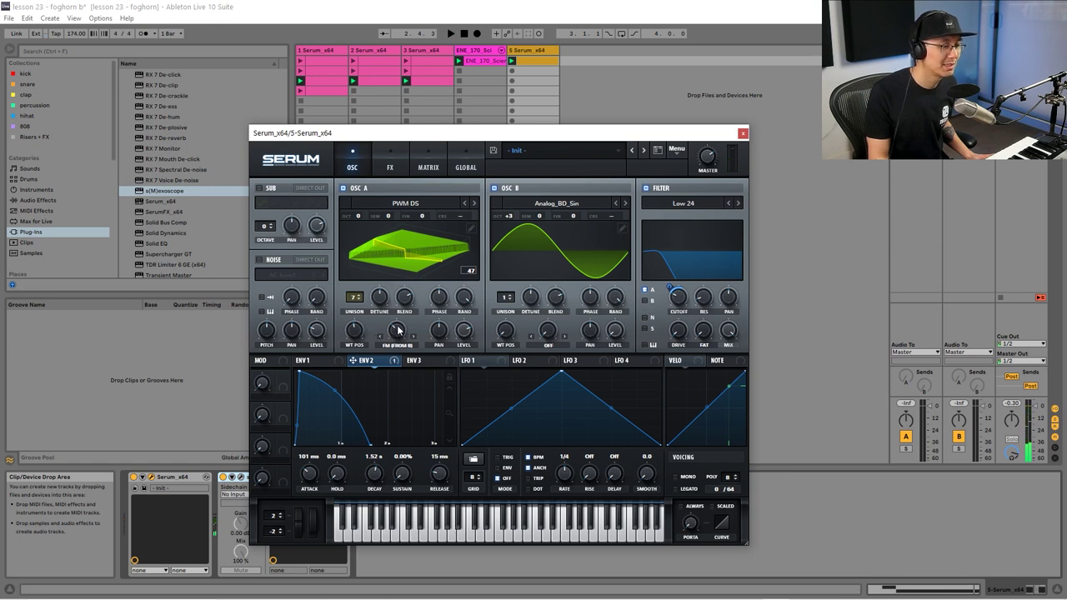
pyautogui.press('space')
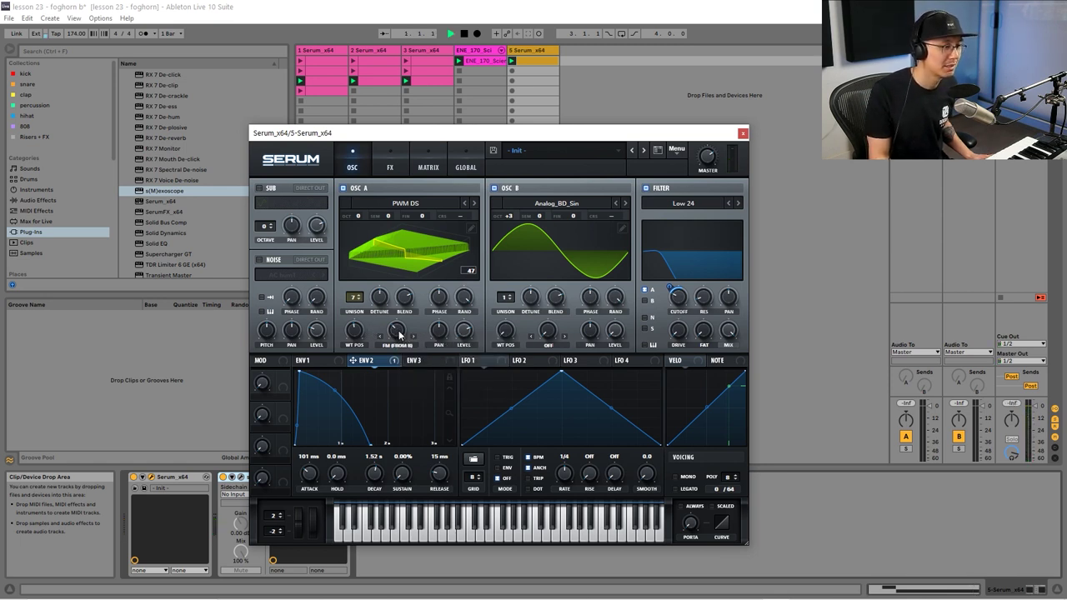
pyautogui.press('space')
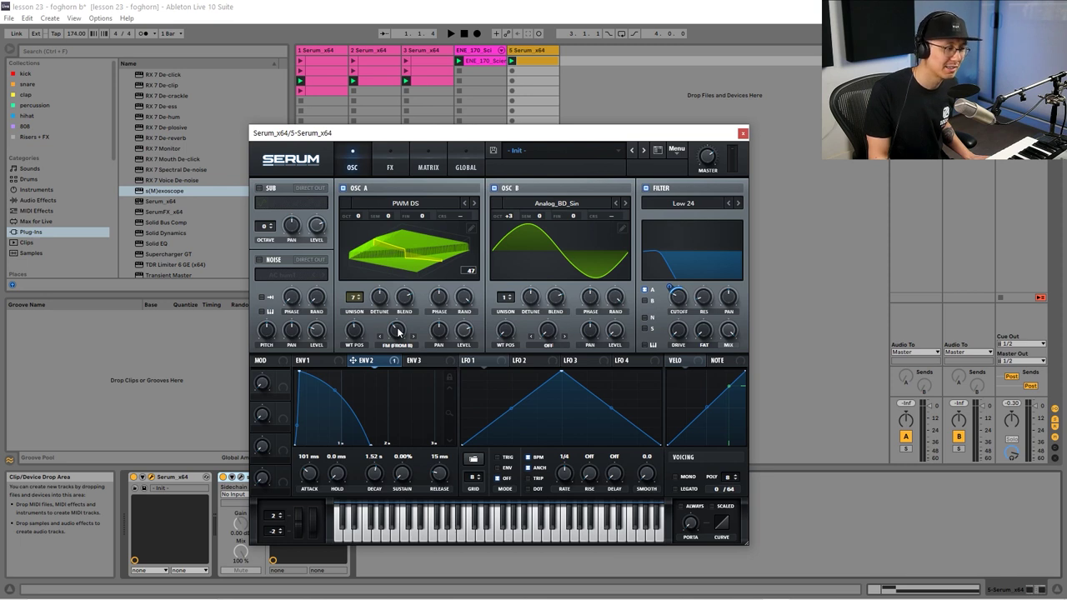
pyautogui.press('space')
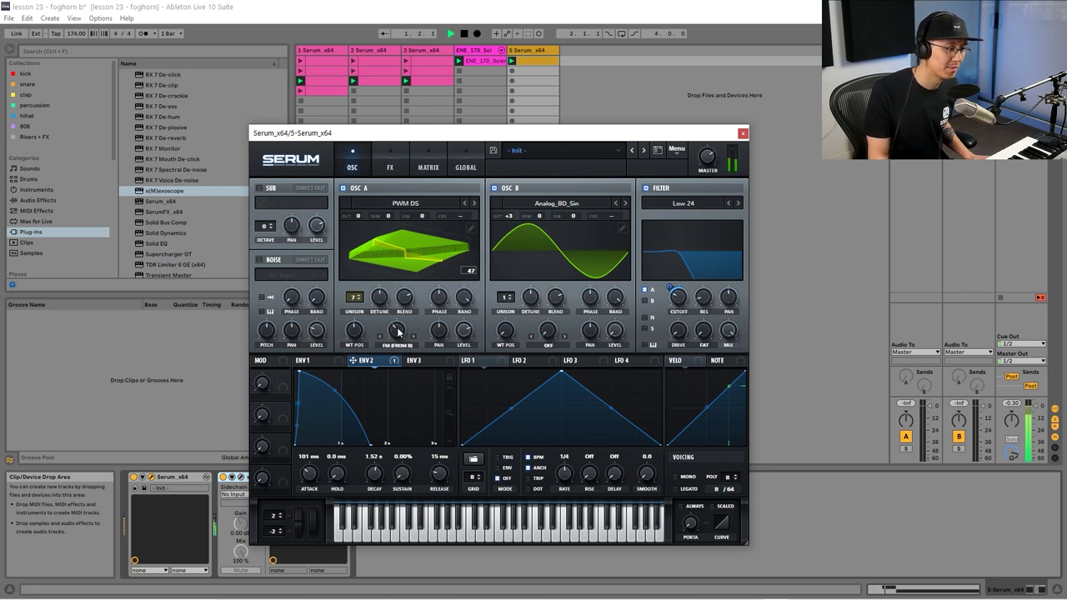
pyautogui.press('space')
pyautogui.click(743, 134)
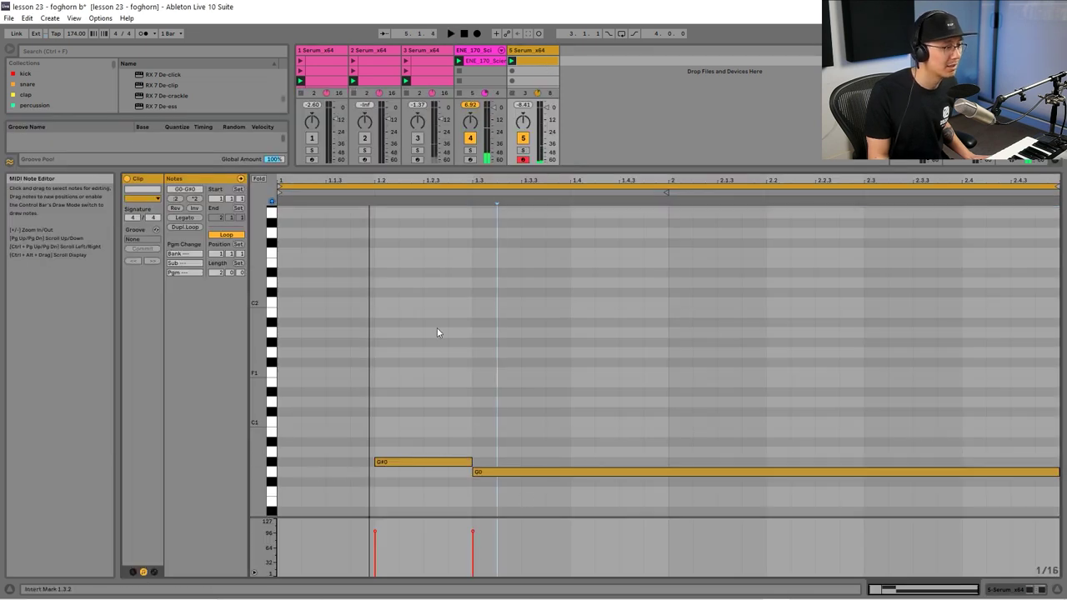
# Set the clip loop to 4.0.0, extend the G0 note to 5.1.3, and reposition Serum's window.
pyautogui.moveTo(218, 274); pyautogui.dragTo(219, 250)
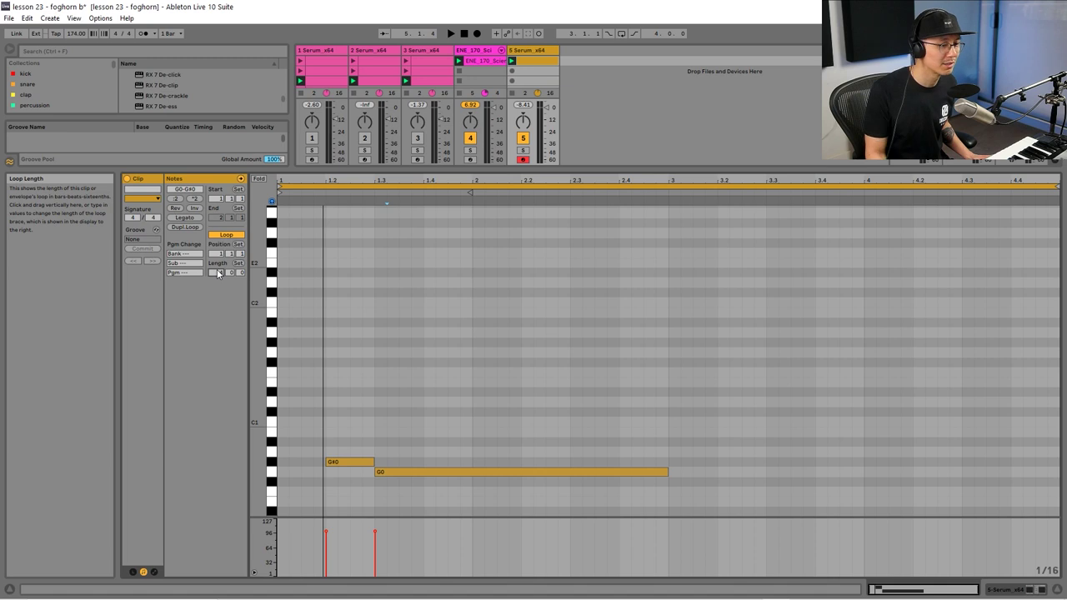
pyautogui.moveTo(665, 472); pyautogui.dragTo(1064, 476)
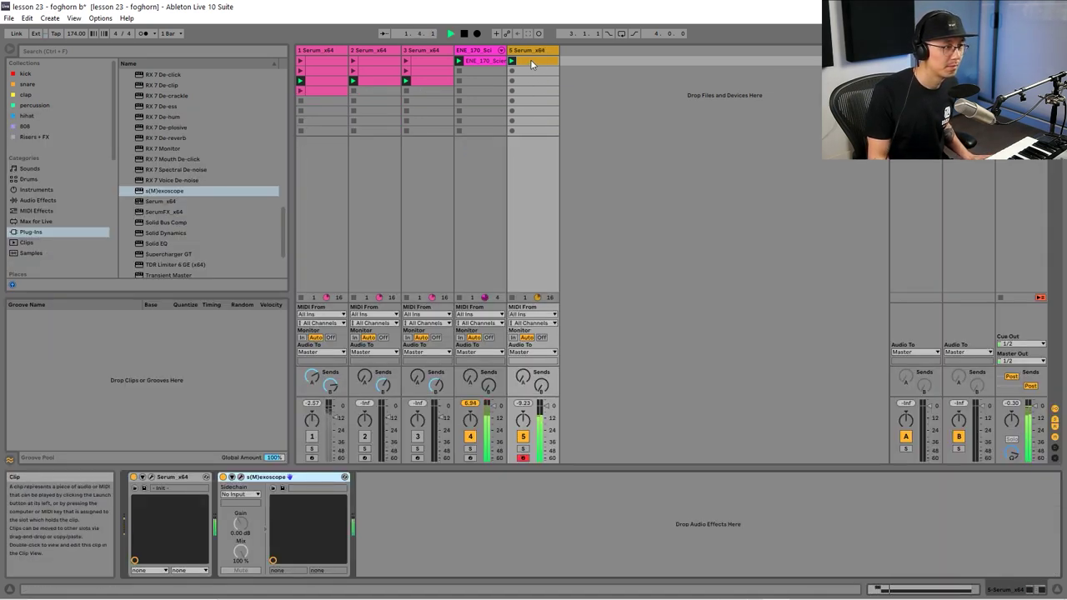
pyautogui.click(154, 477)
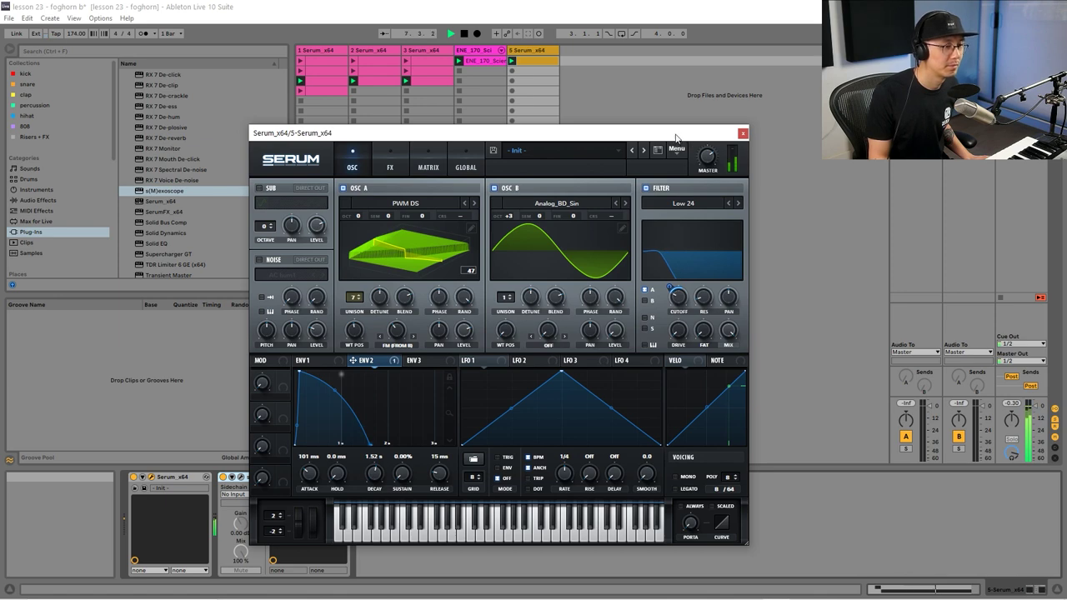
pyautogui.moveTo(678, 137); pyautogui.dragTo(691, 93)
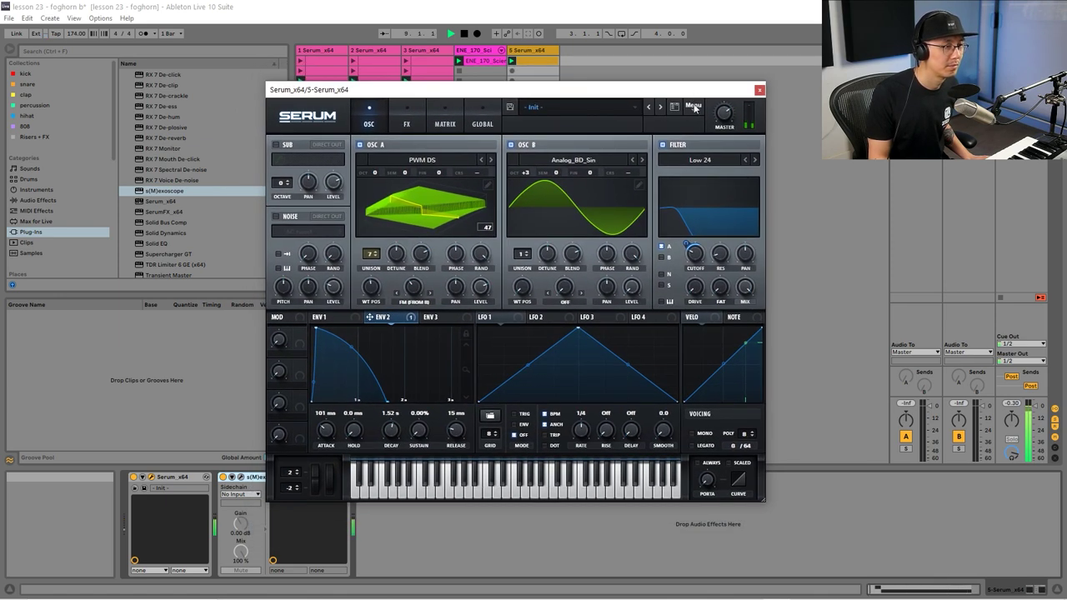
pyautogui.click(759, 90)
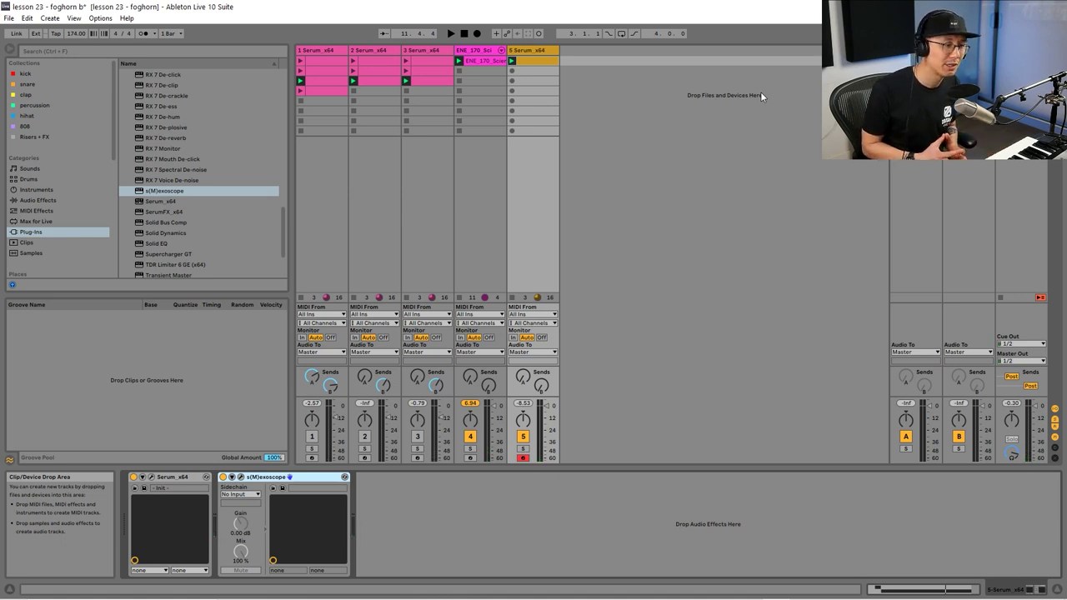
pyautogui.hotkey('ctrl', 'alt', 'p')
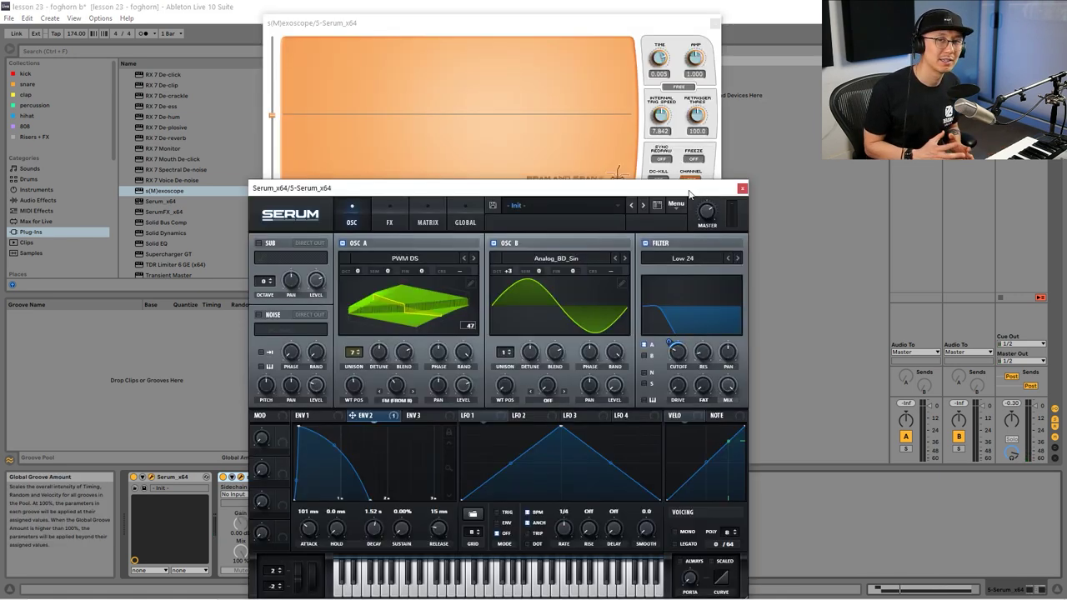
# Enable Serum's SUB oscillator with DIRECT OUT at about 97%, then close Serum and s(M)exoscope.
pyautogui.click(259, 244)
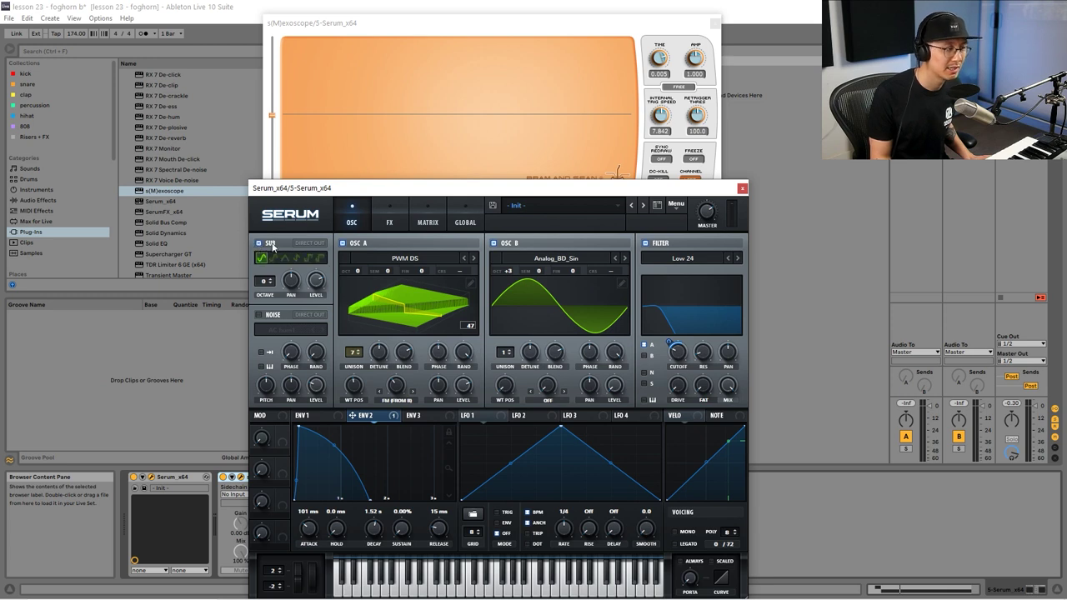
pyautogui.click(299, 244)
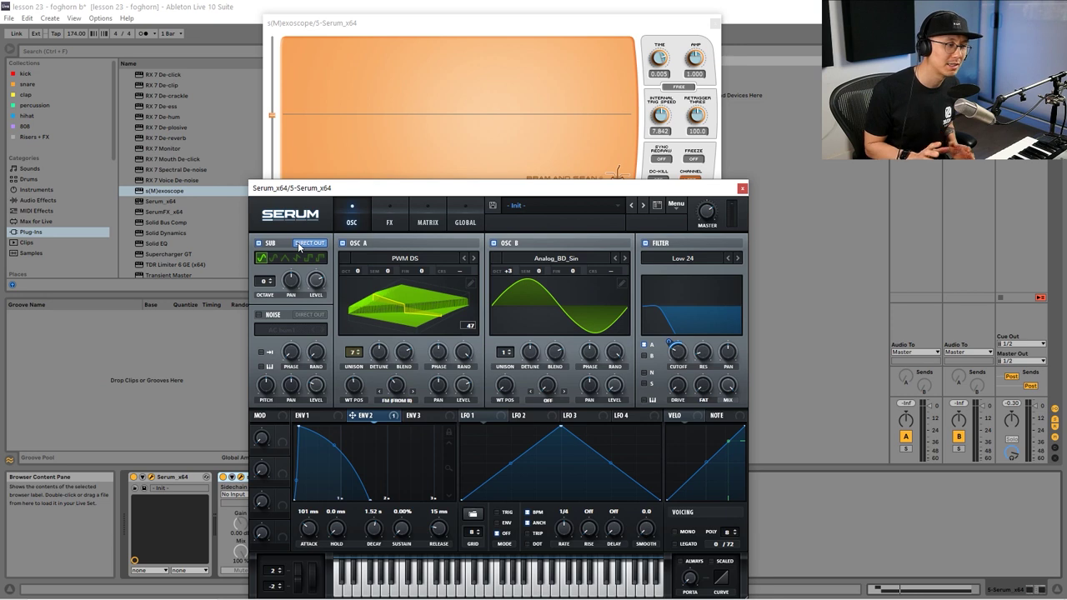
pyautogui.moveTo(316, 281)
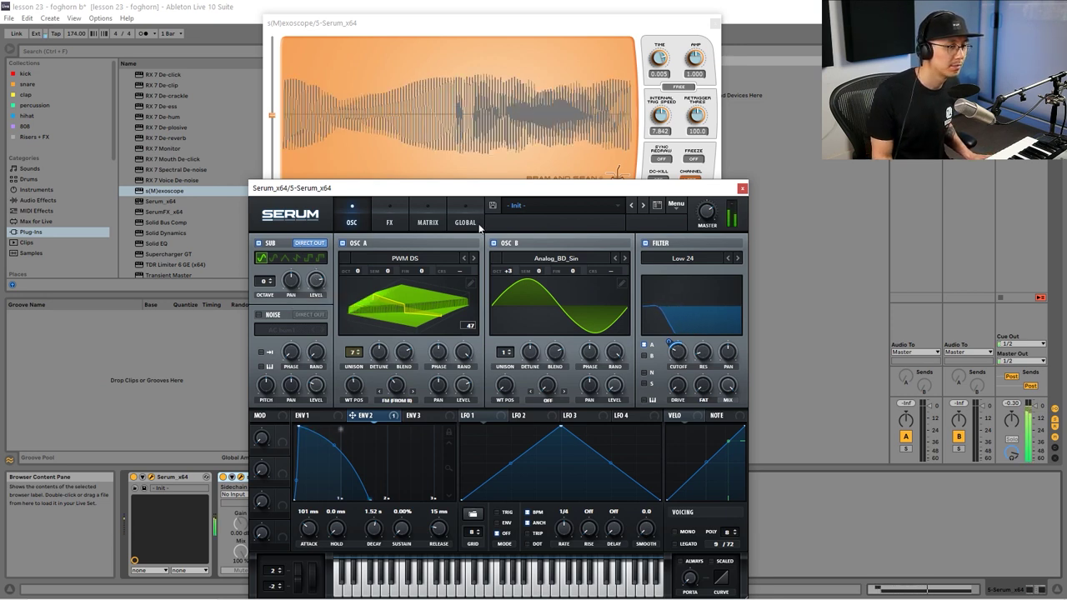
pyautogui.click(742, 188)
pyautogui.click(715, 23)
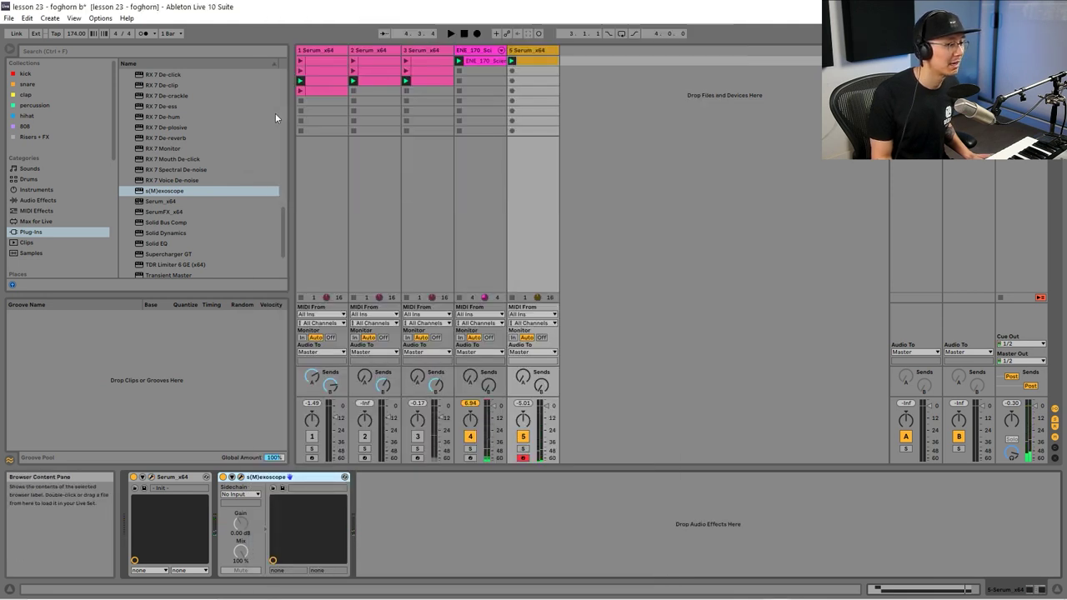
# Add EQ Eight after the oscilloscope and move one band to about 518 Hz, selecting the 3.52 kHz band.
pyautogui.click(241, 477)
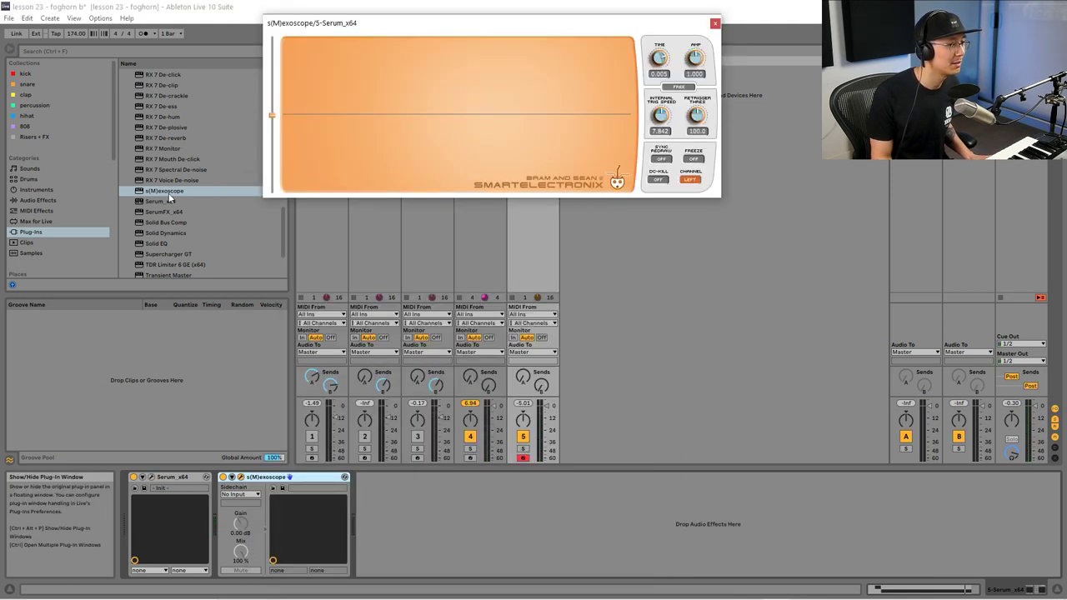
pyautogui.click(43, 199)
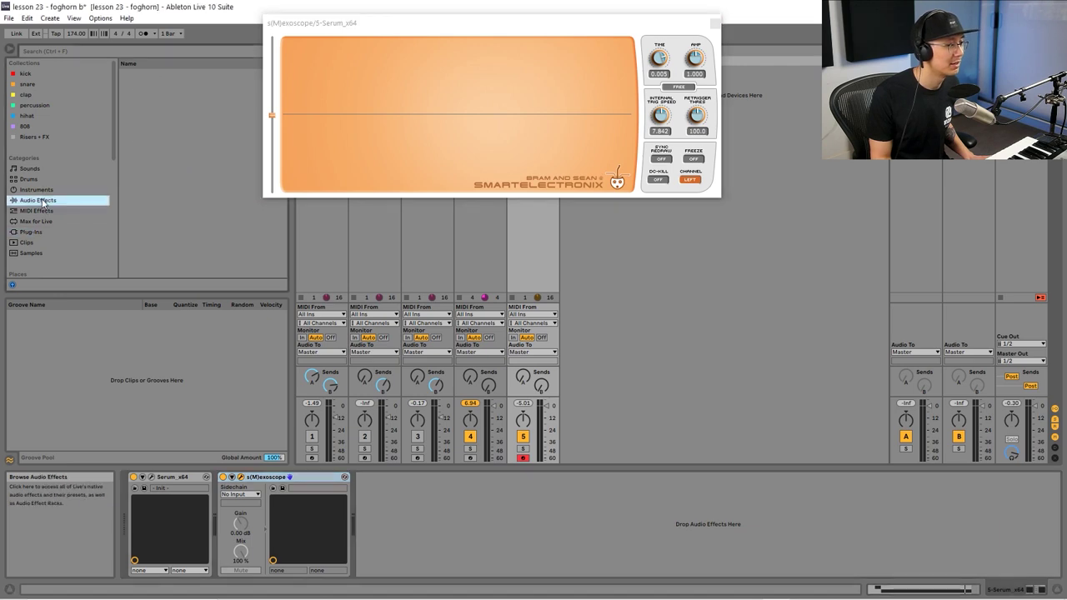
pyautogui.moveTo(153, 225); pyautogui.dragTo(445, 502)
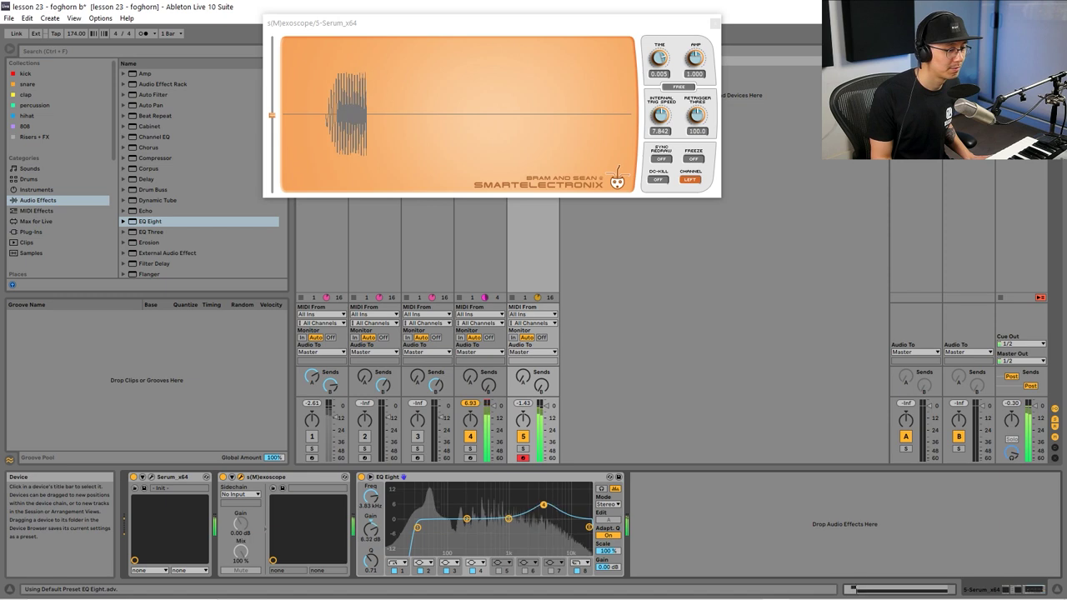
pyautogui.moveTo(545, 507); pyautogui.dragTo(508, 516)
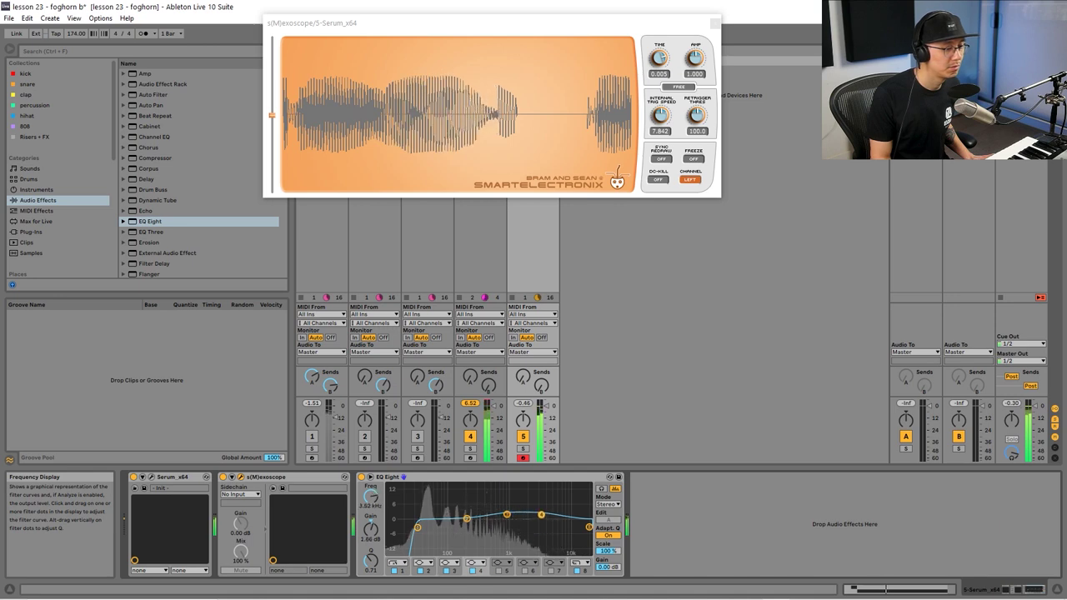
pyautogui.click(541, 513)
# Load Saturator after EQ Eight and set its Drive to 4 dB.
pyautogui.scroll(-6, 207, 197)
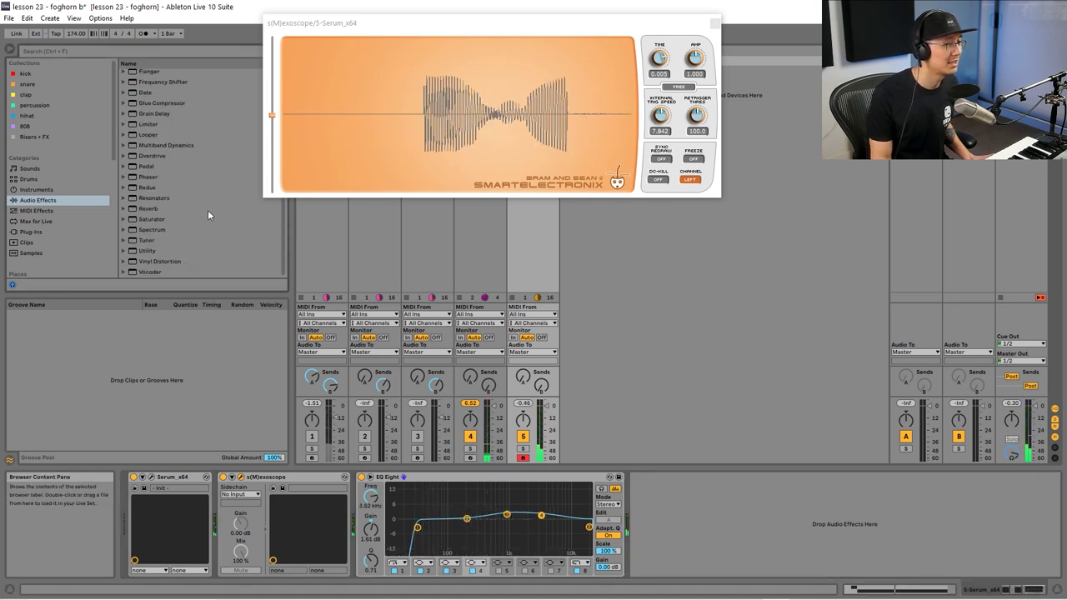
pyautogui.click(157, 218)
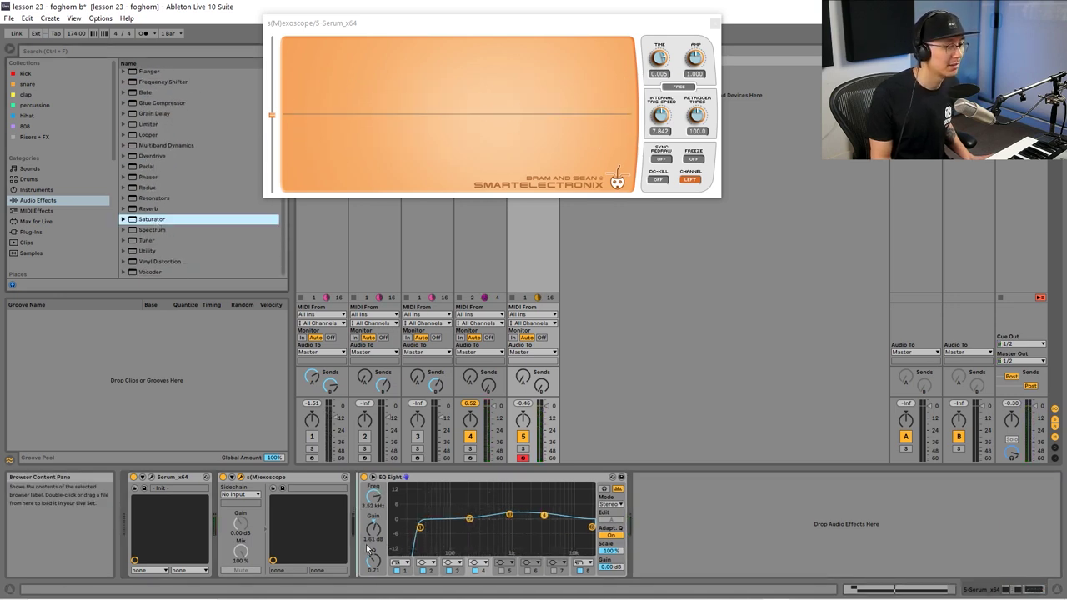
pyautogui.press('Return')
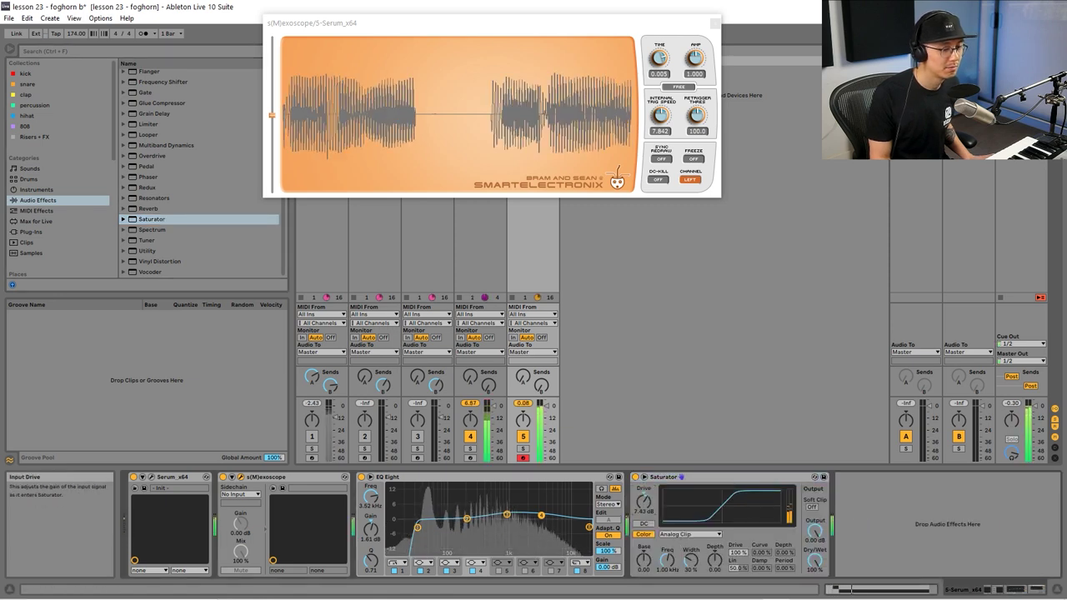
pyautogui.moveTo(644, 501); pyautogui.dragTo(644, 517)
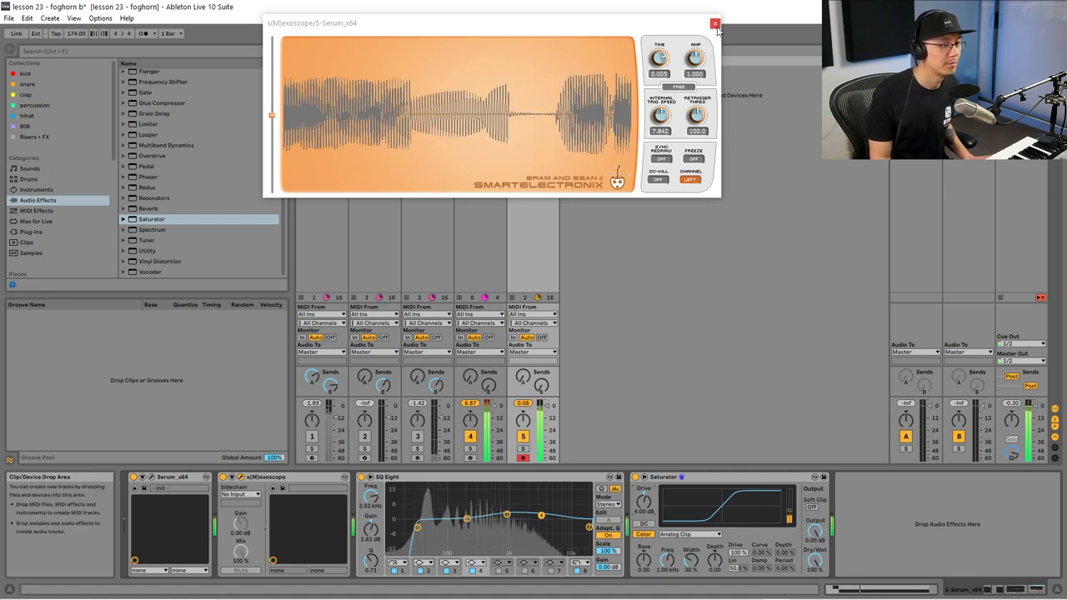
# Lower track 4's volume fader and bring the oscilloscope and Serum windows back.
pyautogui.moveTo(494, 402); pyautogui.dragTo(493, 421)
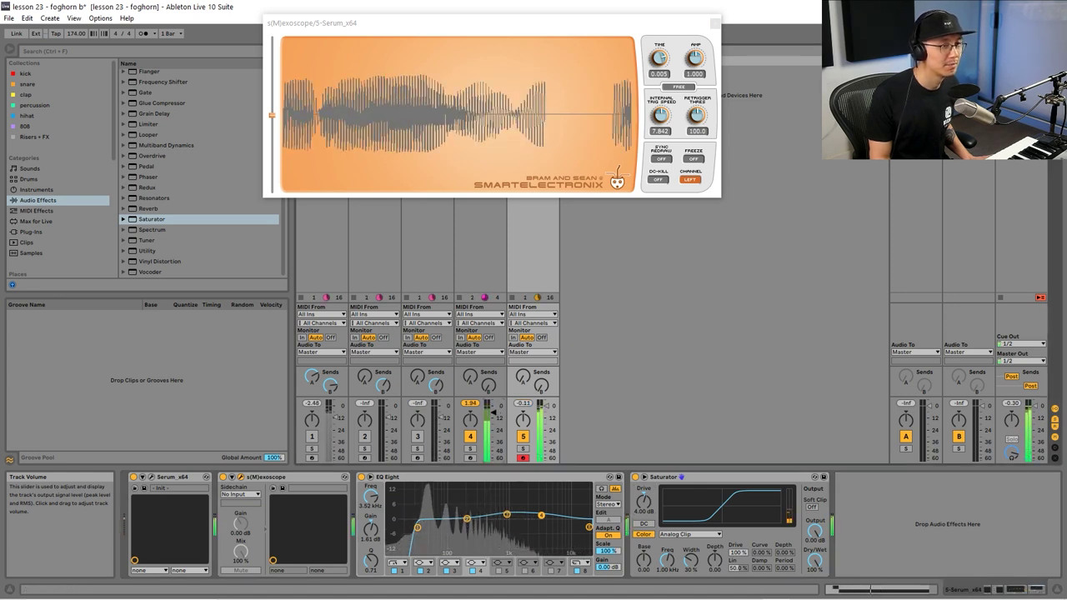
pyautogui.click(715, 23)
pyautogui.click(232, 477)
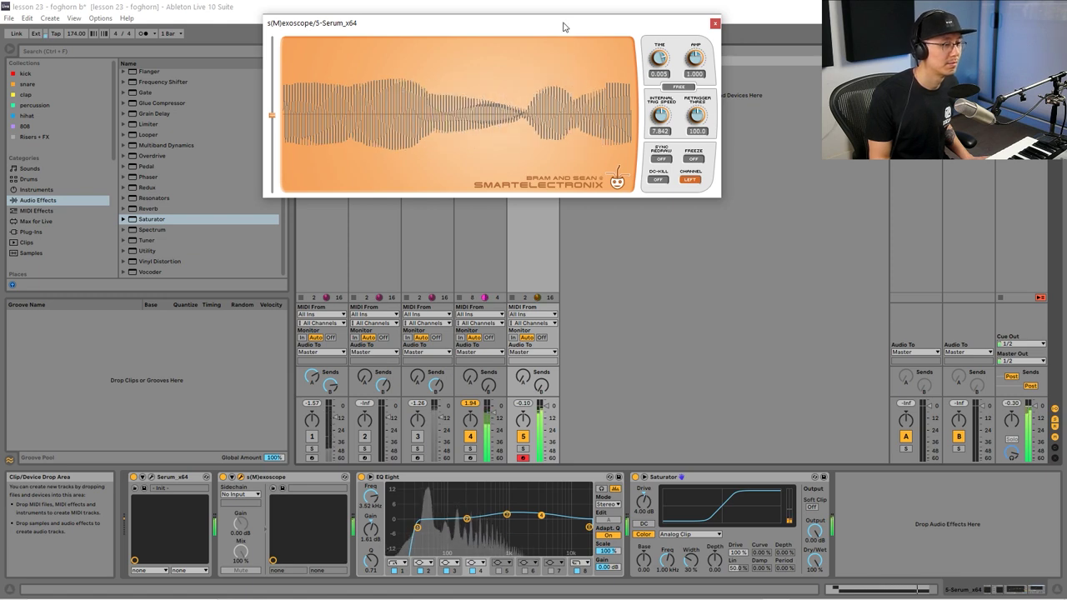
pyautogui.hotkey('ctrl', 'alt', 'p')
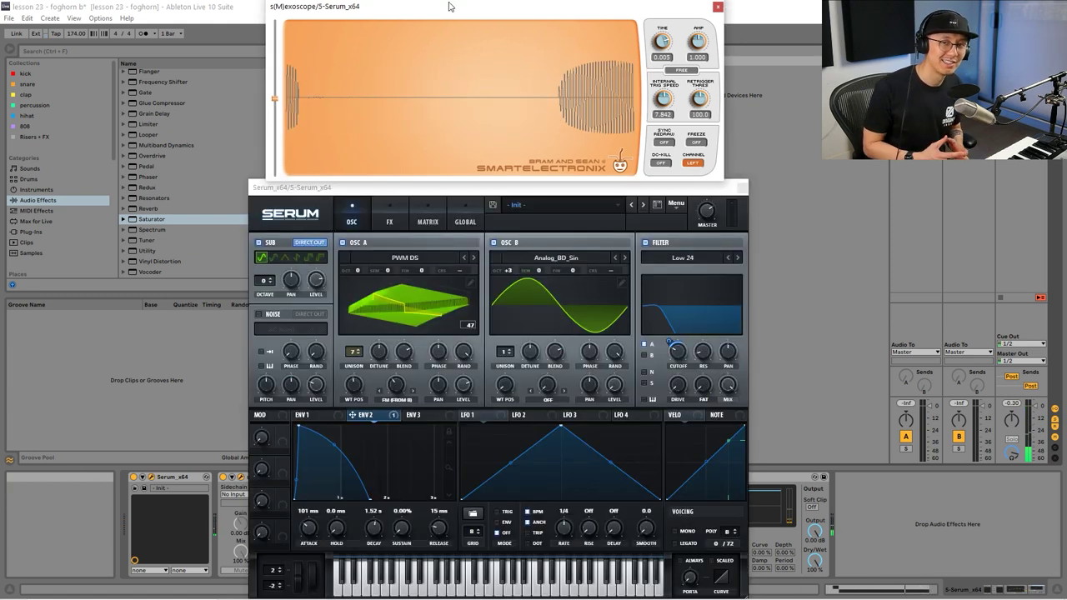